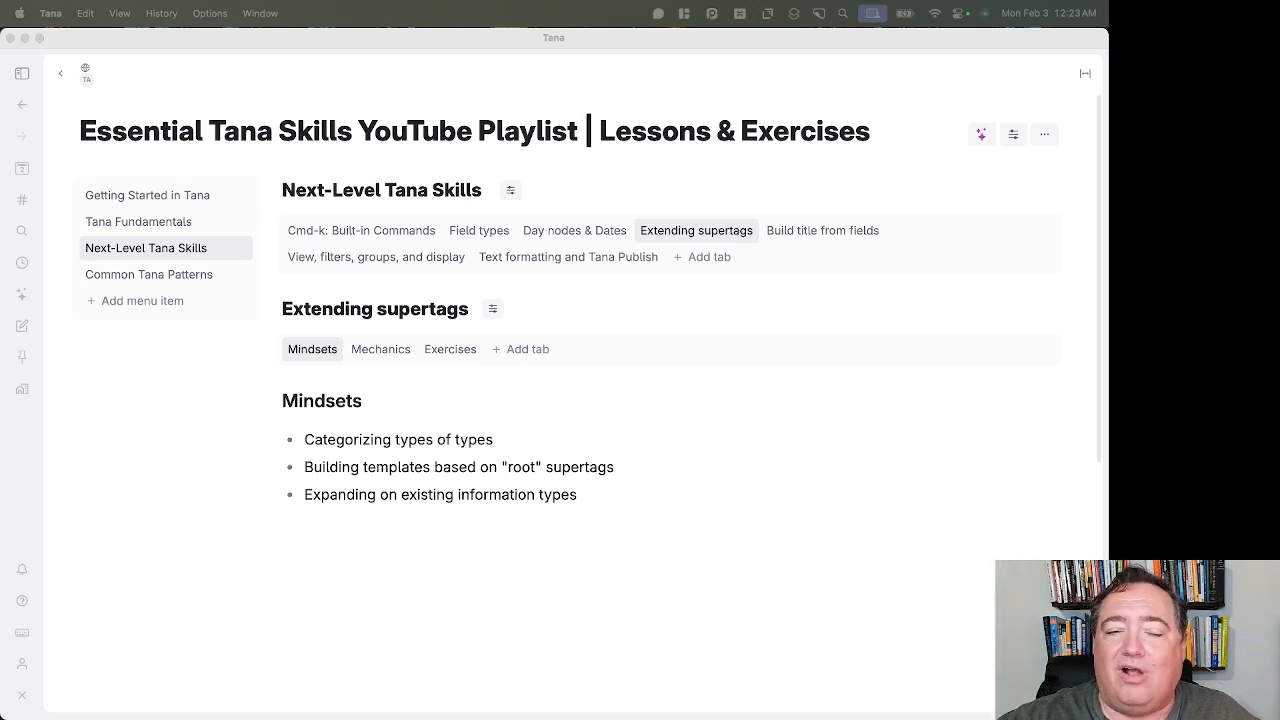
Show the Mechanics notes for extending supertags and expand the "is a type of" relationship point with its three book examples
click(382, 348)
click(382, 348)
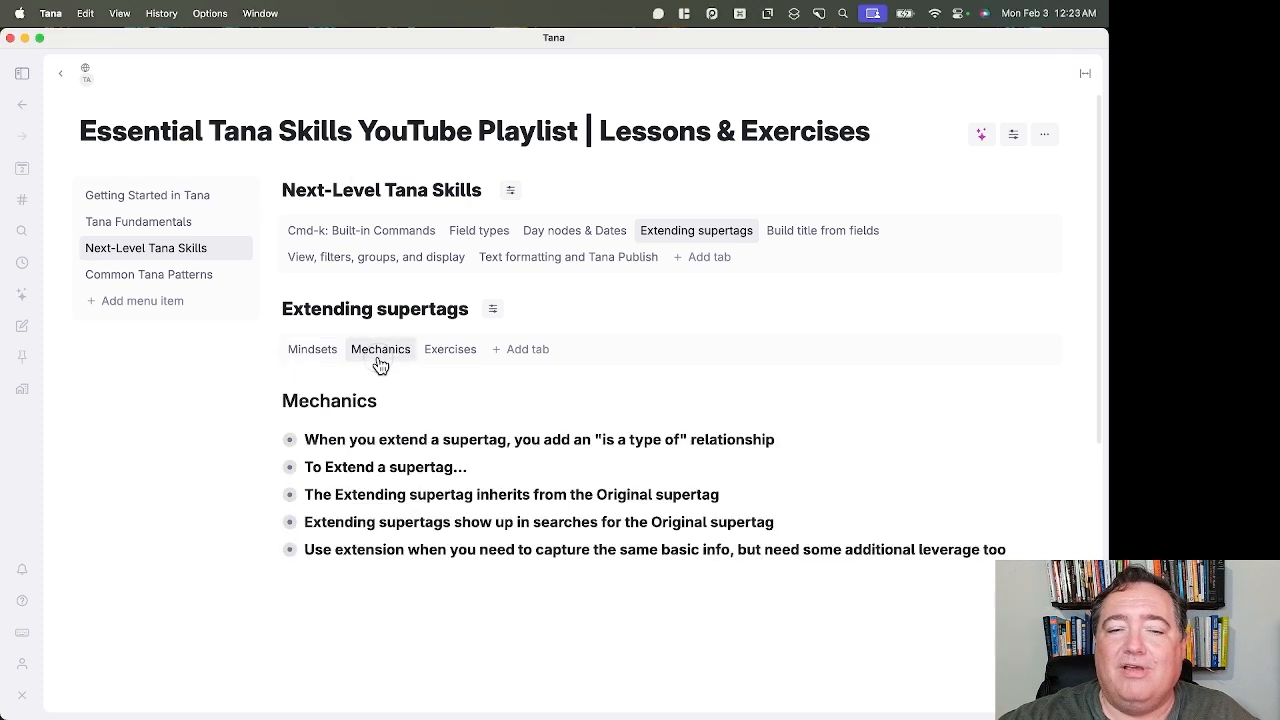
click(271, 440)
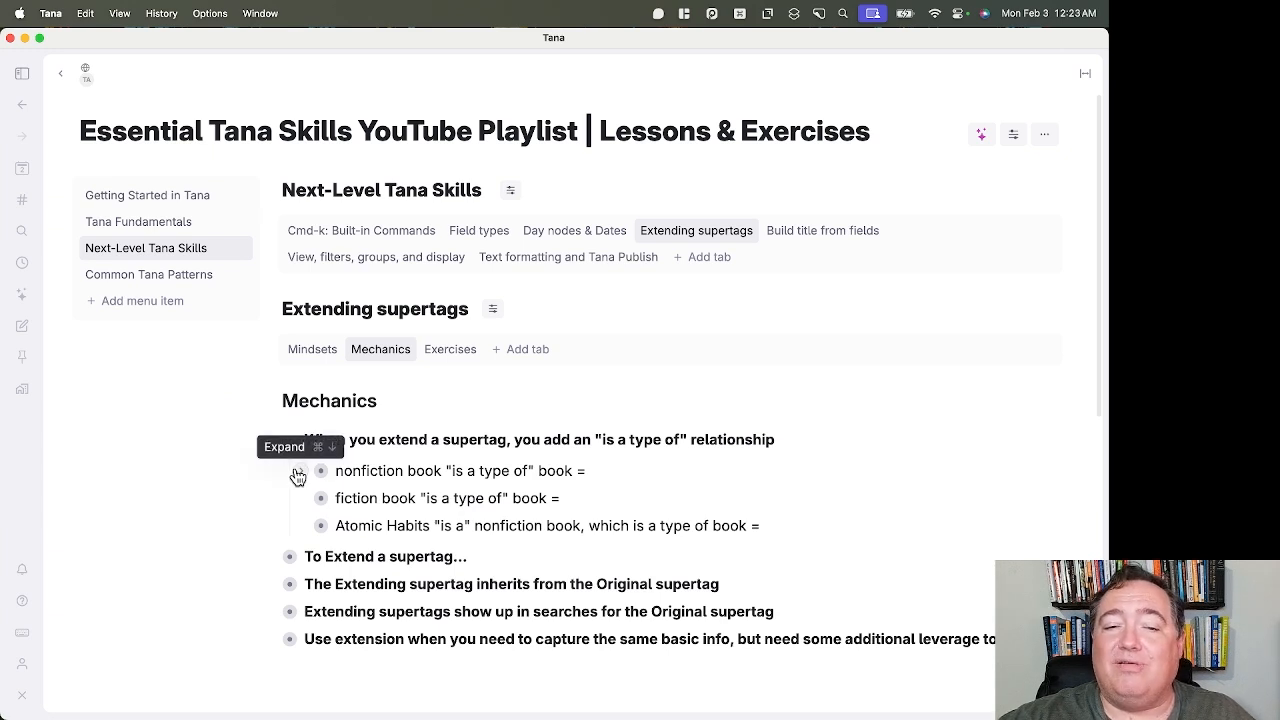
click(298, 476)
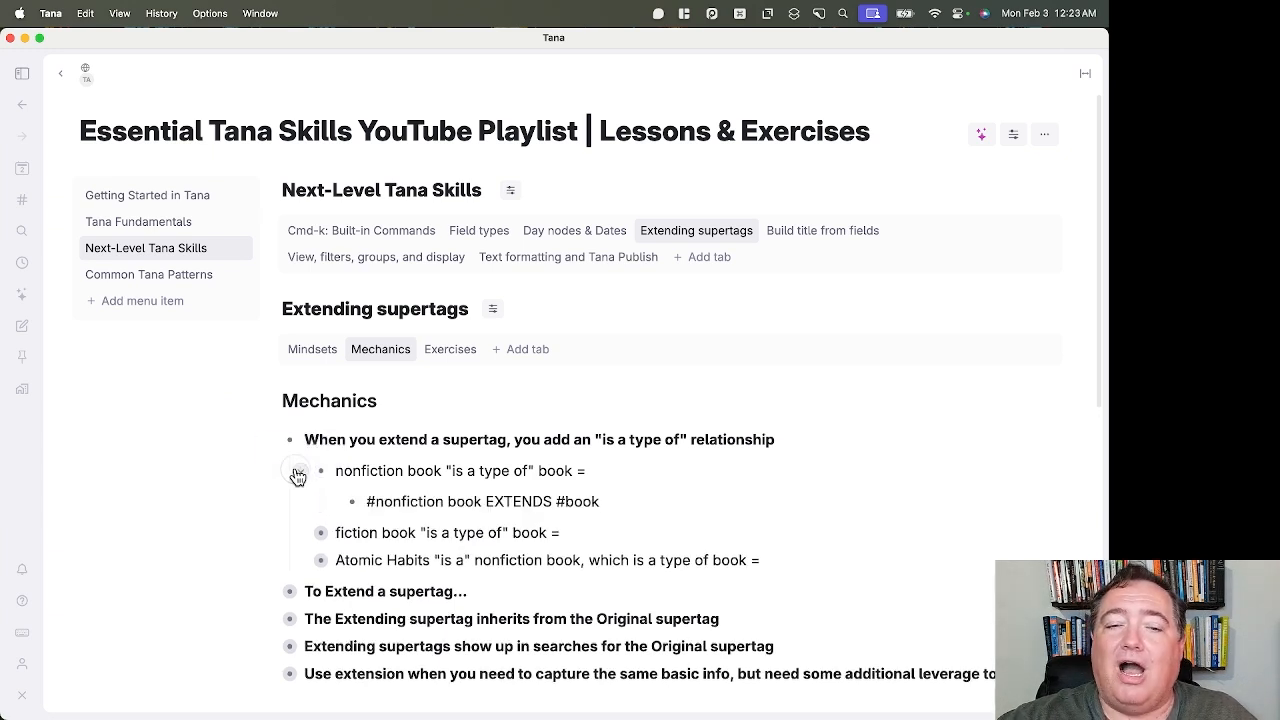
double_click(409, 508)
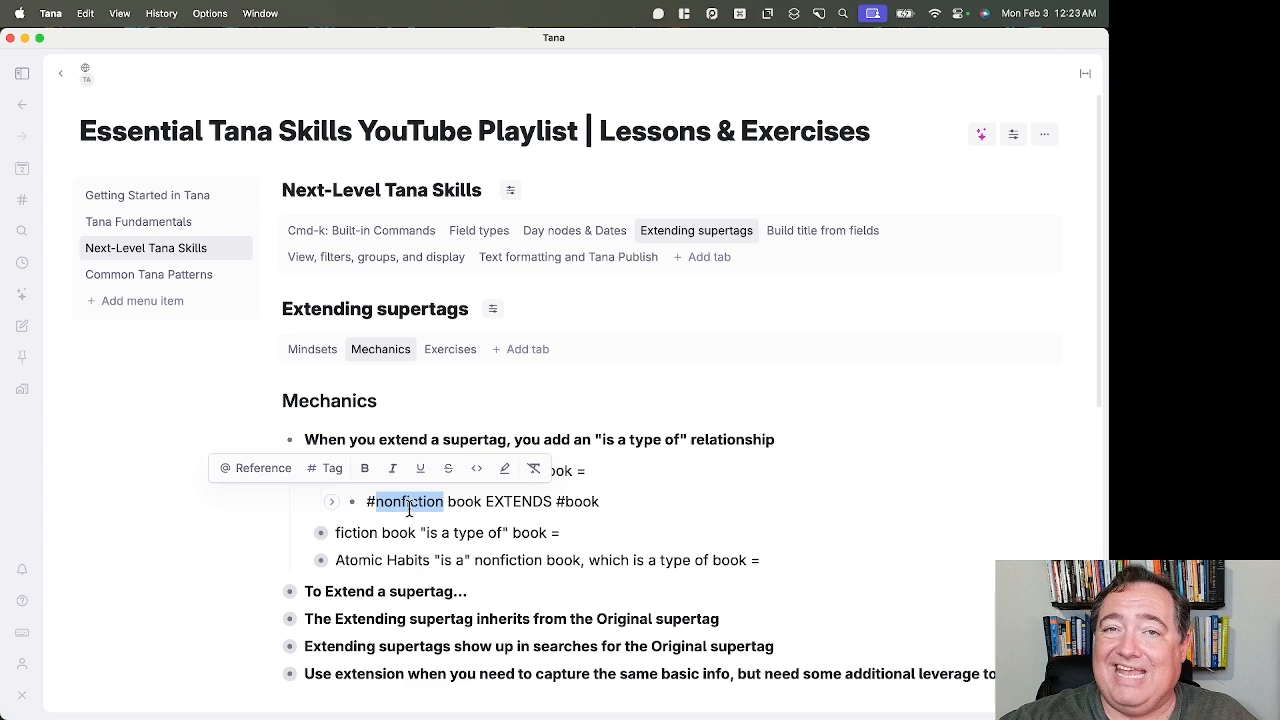
click(370, 532)
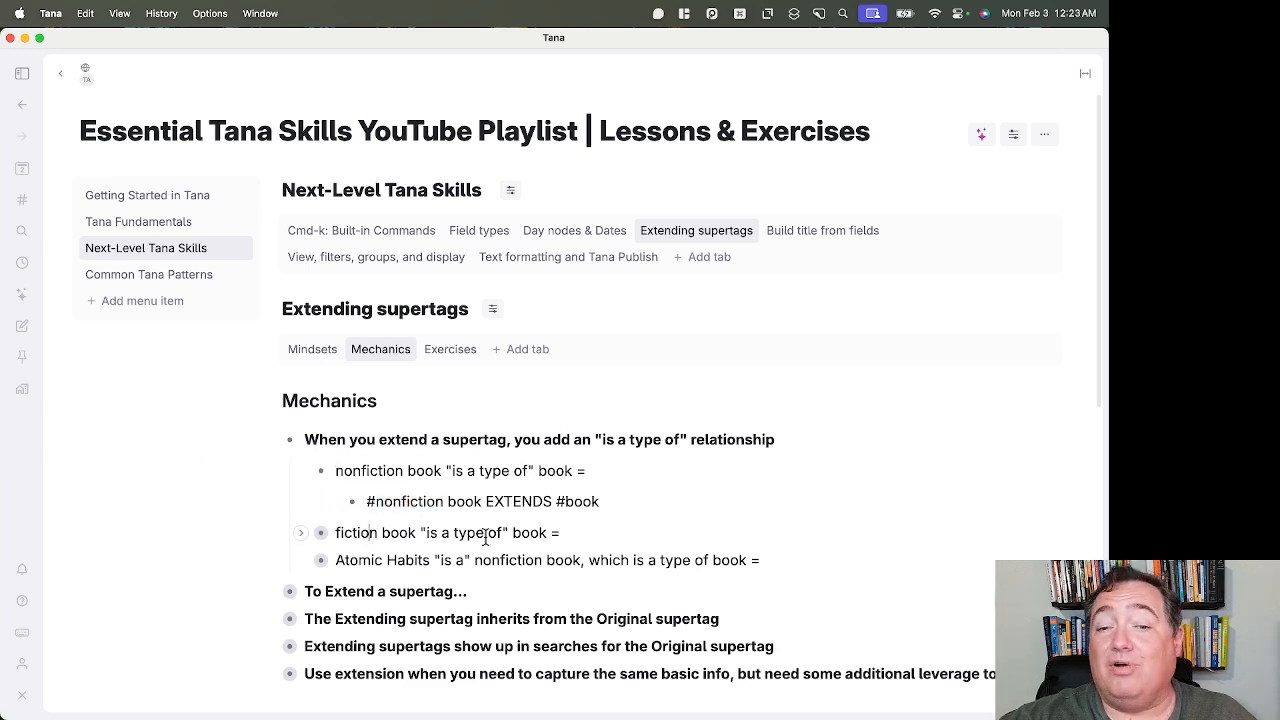
click(300, 533)
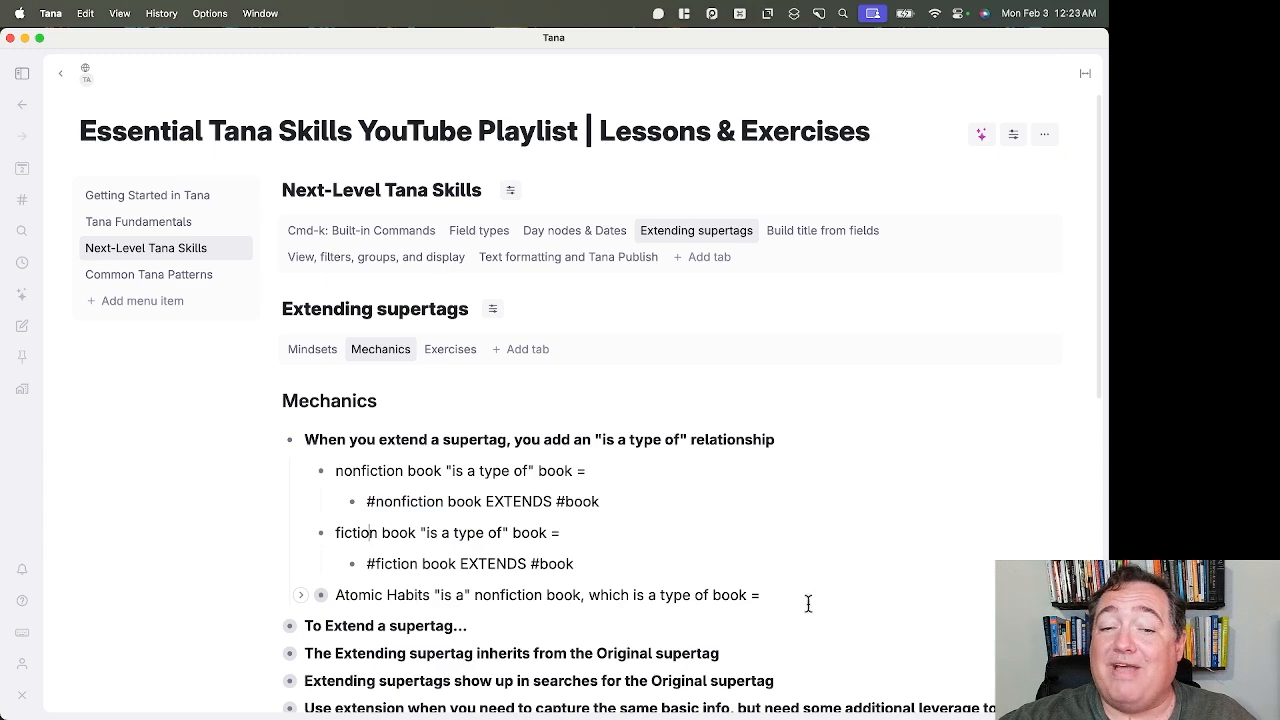
click(301, 596)
scroll(598, 609, down, 2)
drag(425, 534, 422, 533)
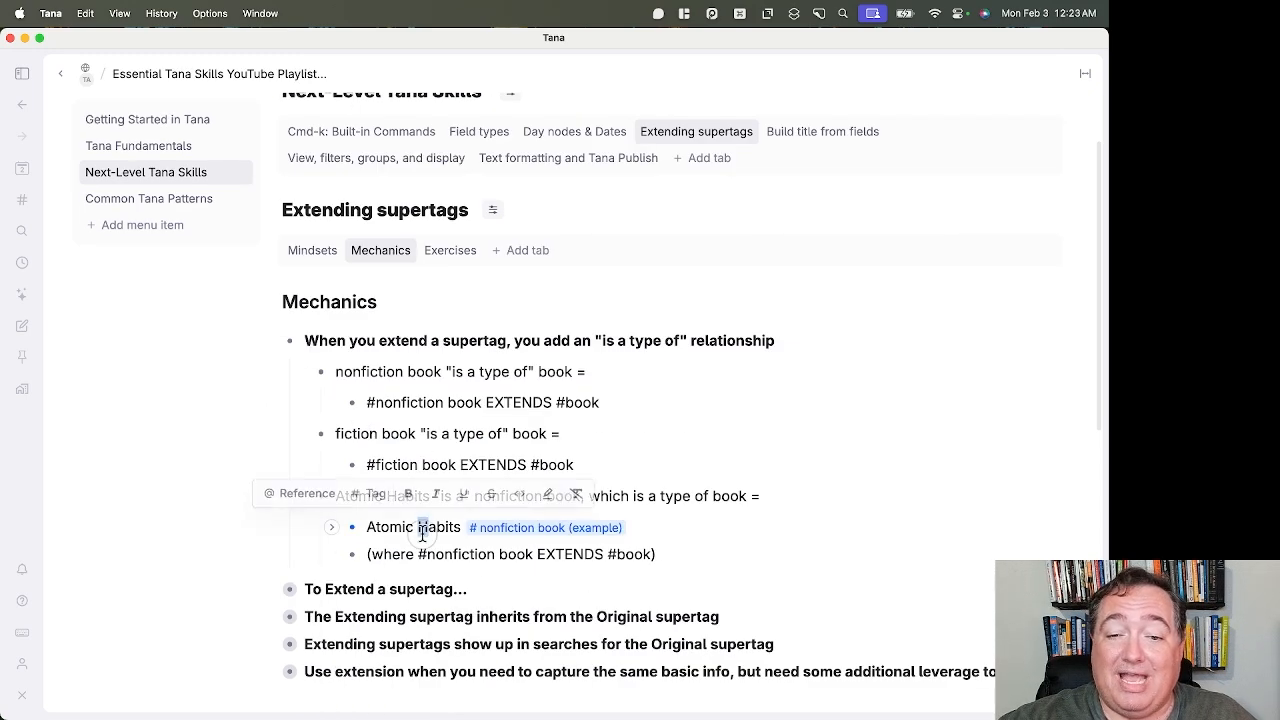
click(702, 529)
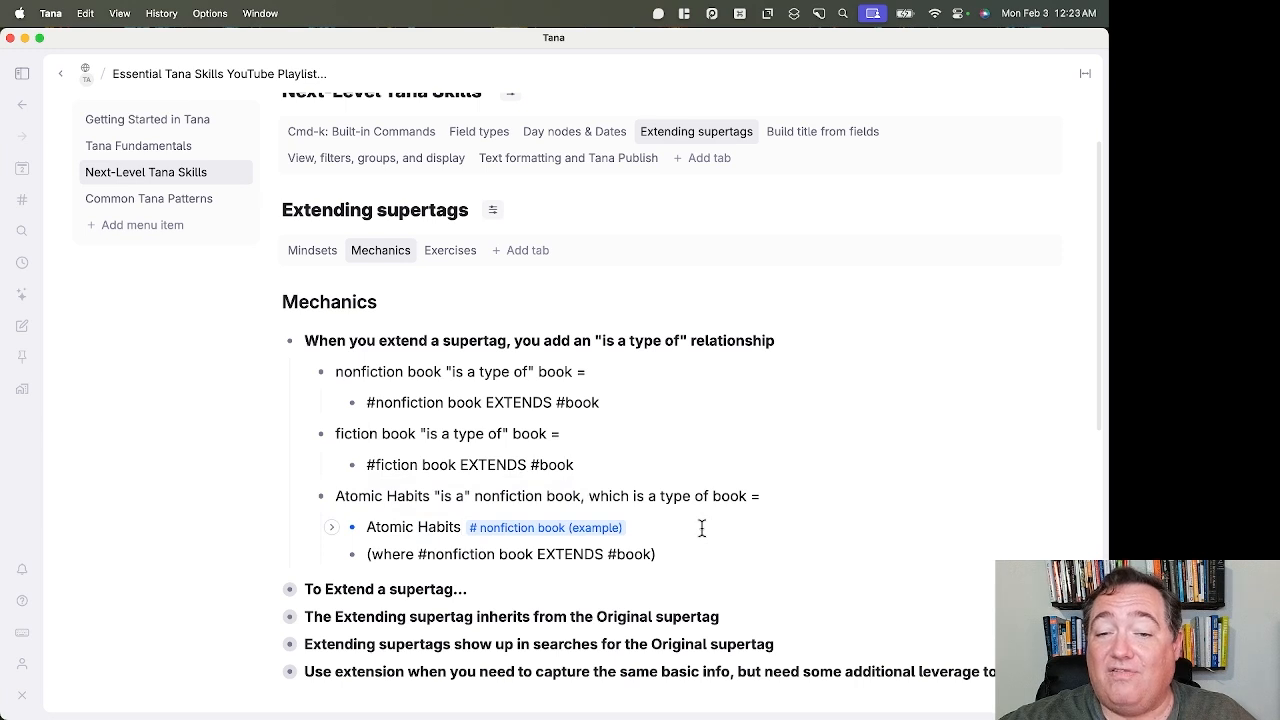
Inspect the Building blocks configuration of the "nonfiction book (example)" supertag, then close it and collapse the "is a type of" point
click(502, 529)
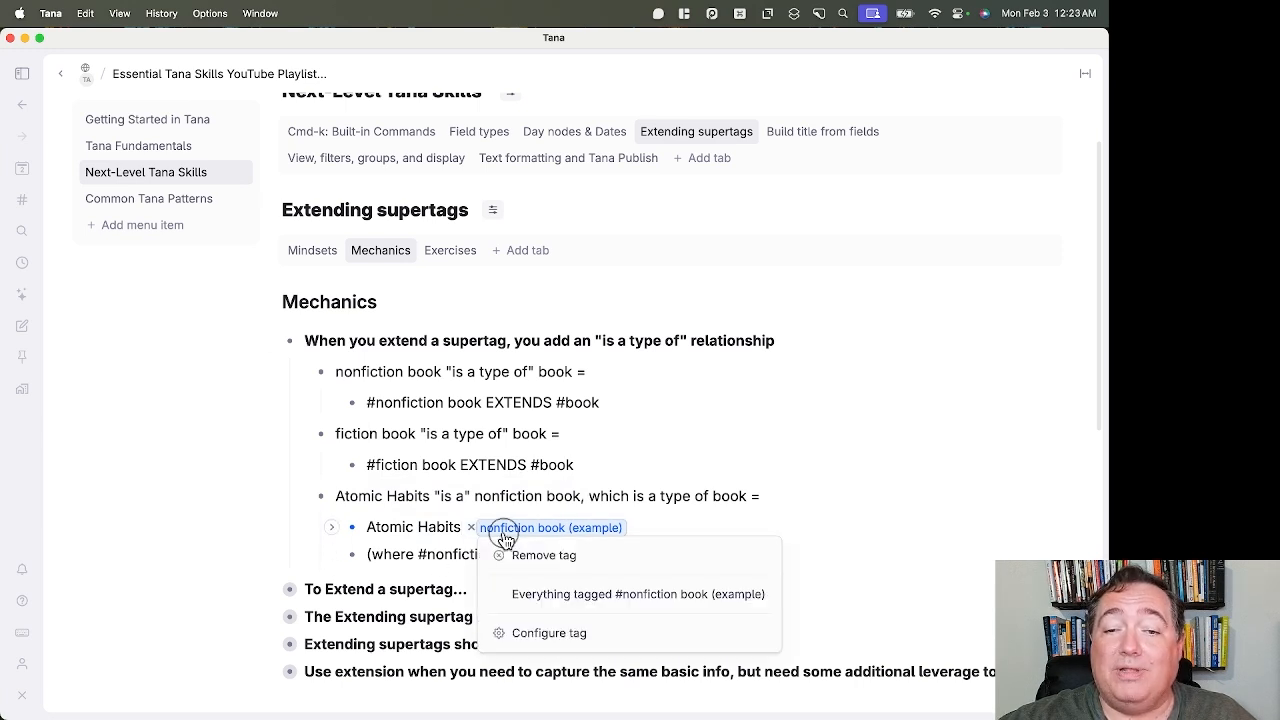
click(505, 632)
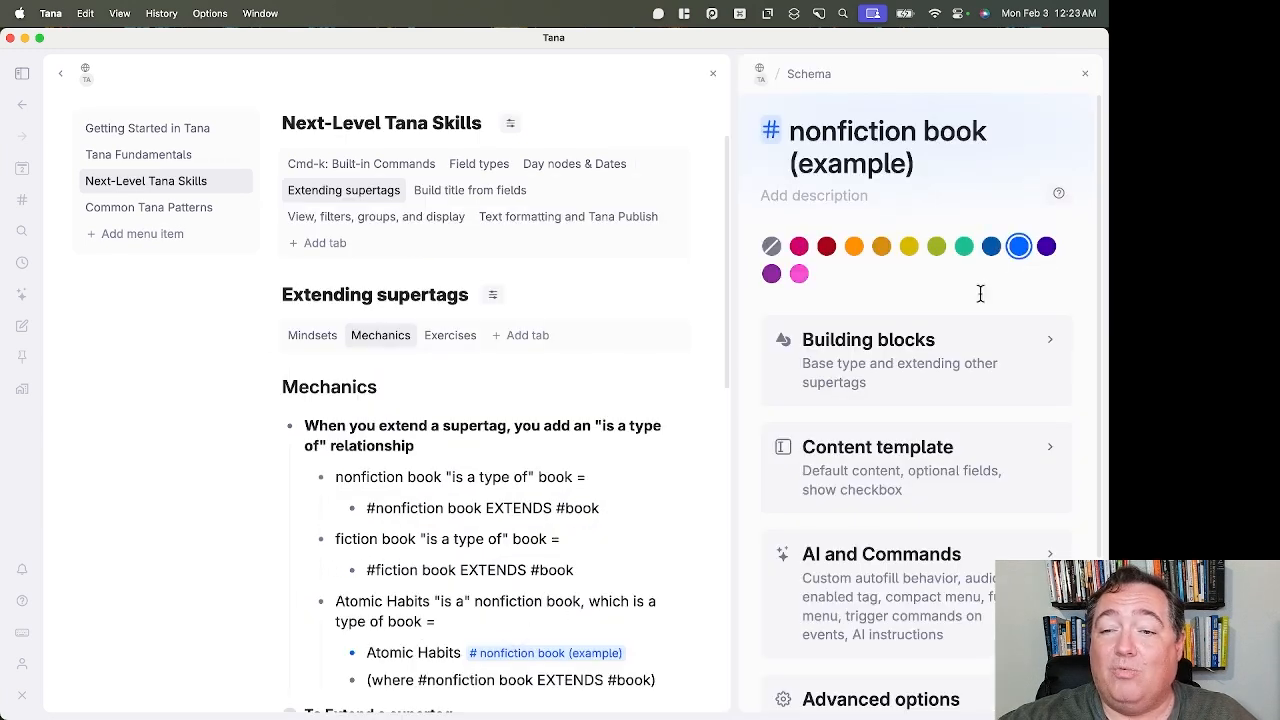
click(950, 346)
scroll(877, 523, down, 3)
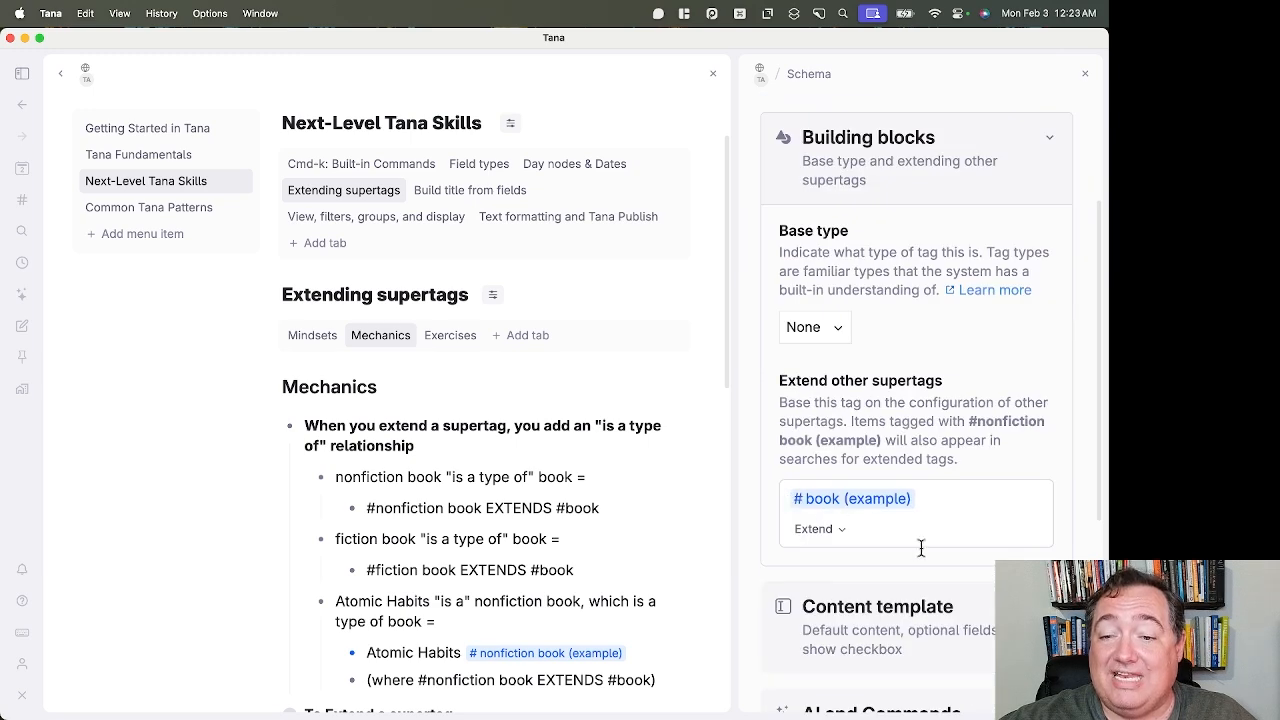
scroll(900, 512, up, 3)
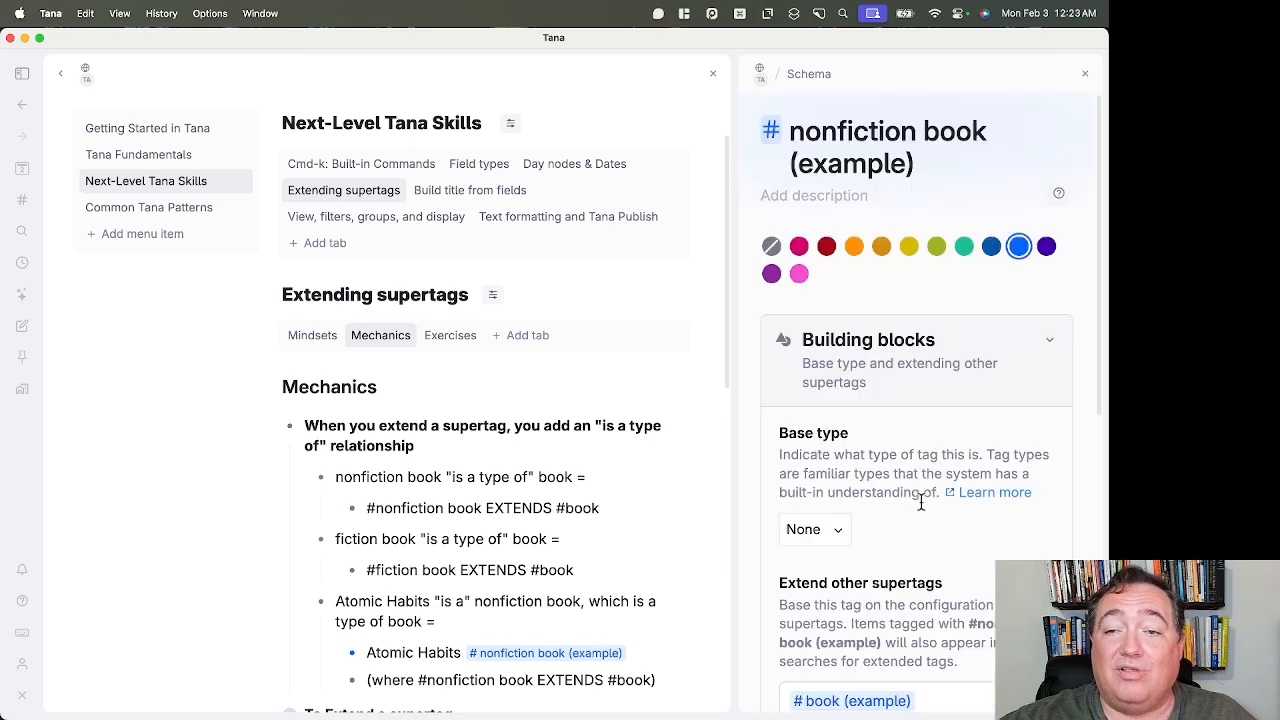
click(1085, 73)
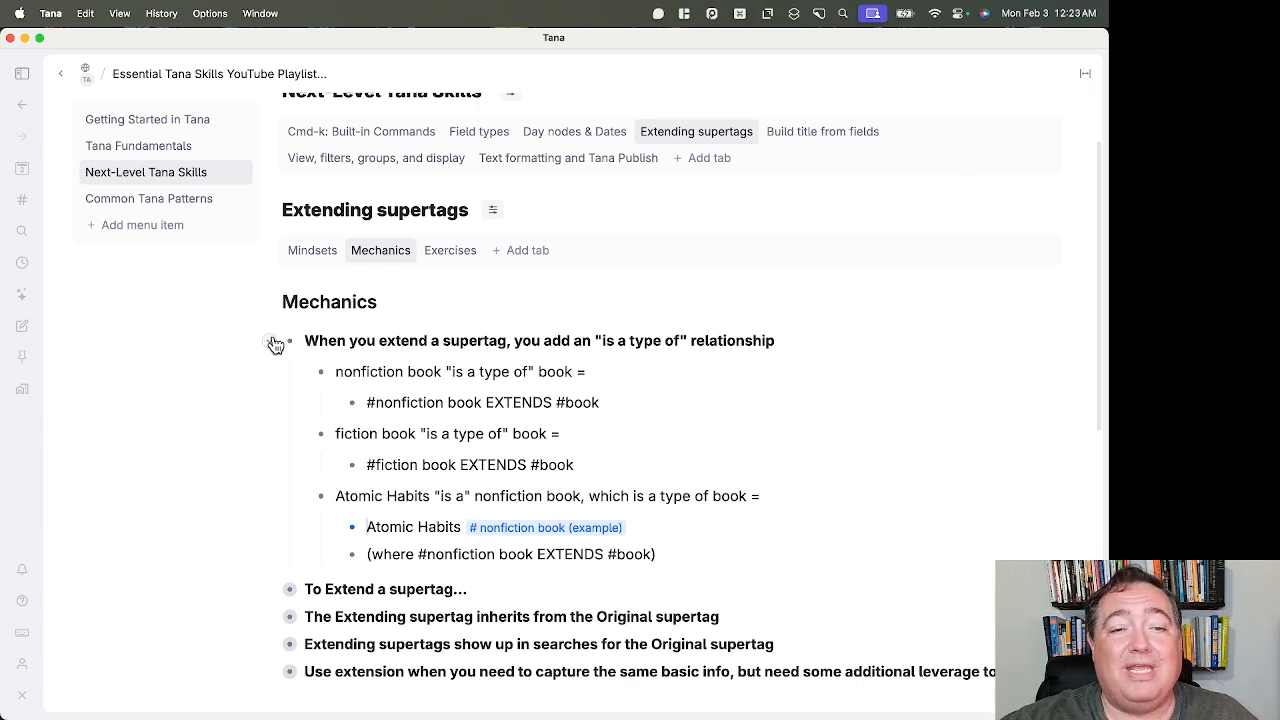
click(269, 348)
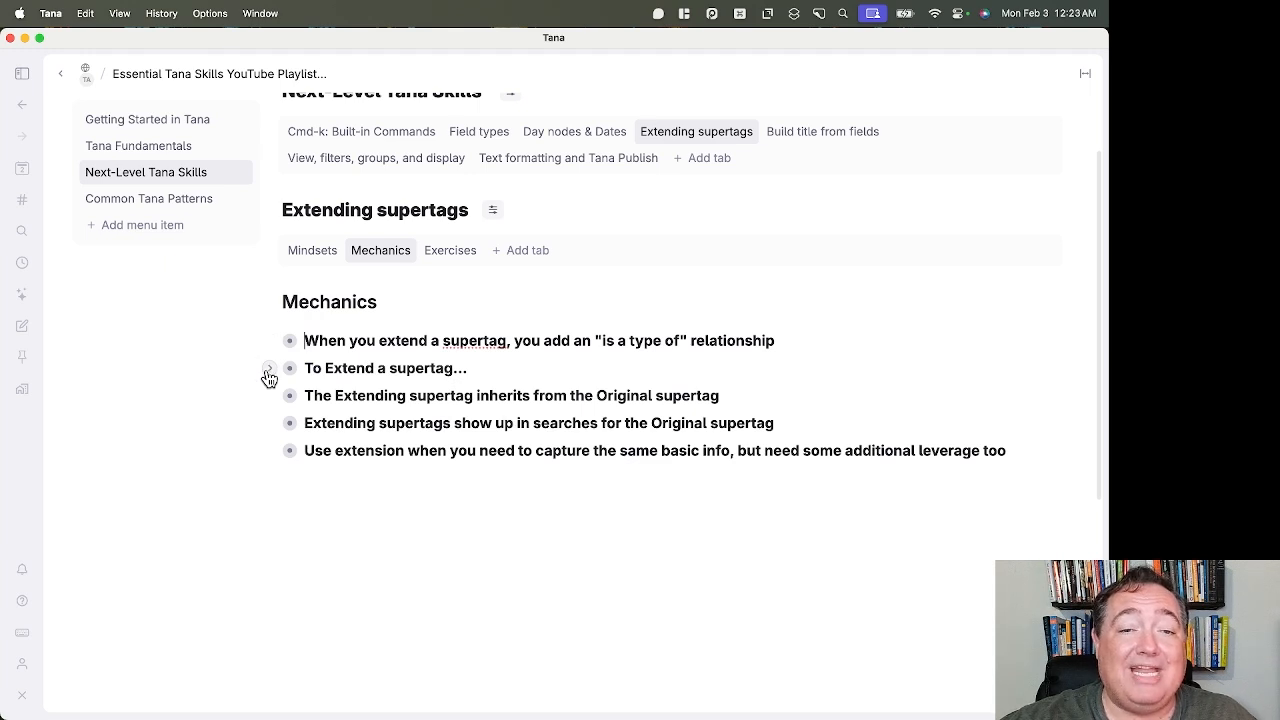
Expand the "To Extend a supertag..." instructions and add an untitled node under the first one, tagged with a new supertag "fiction book (example)"
click(269, 372)
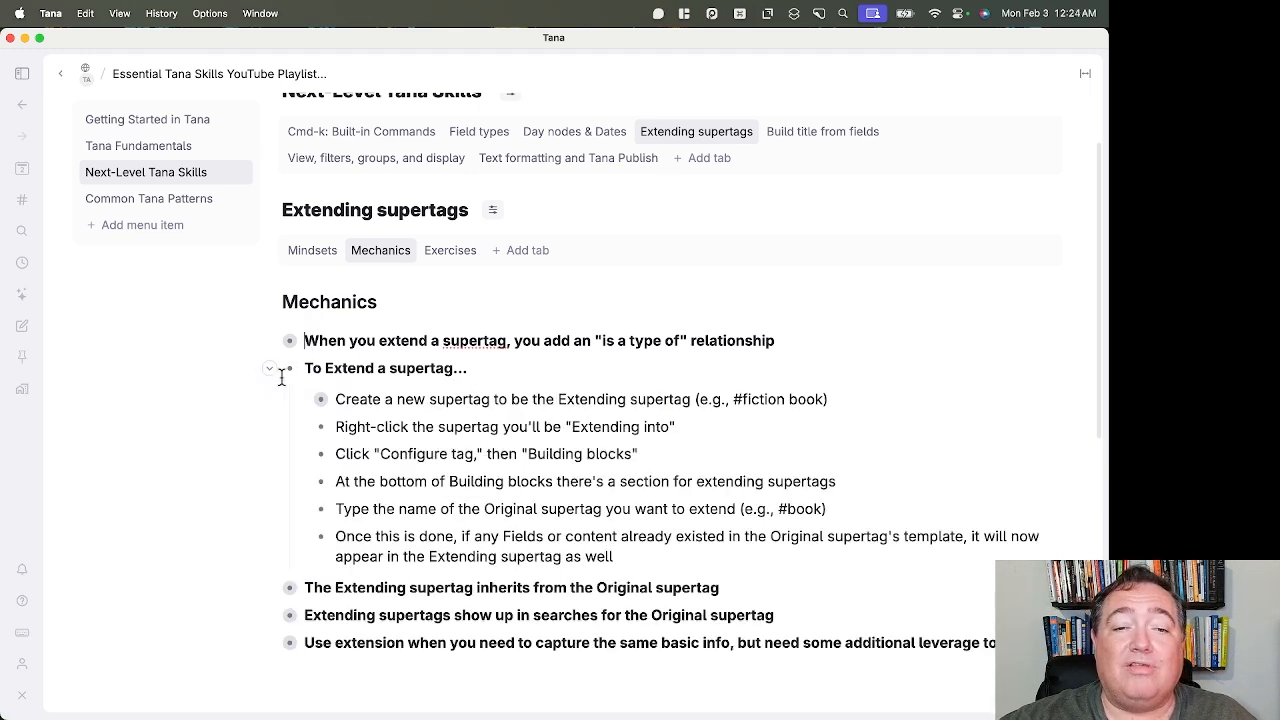
click(300, 400)
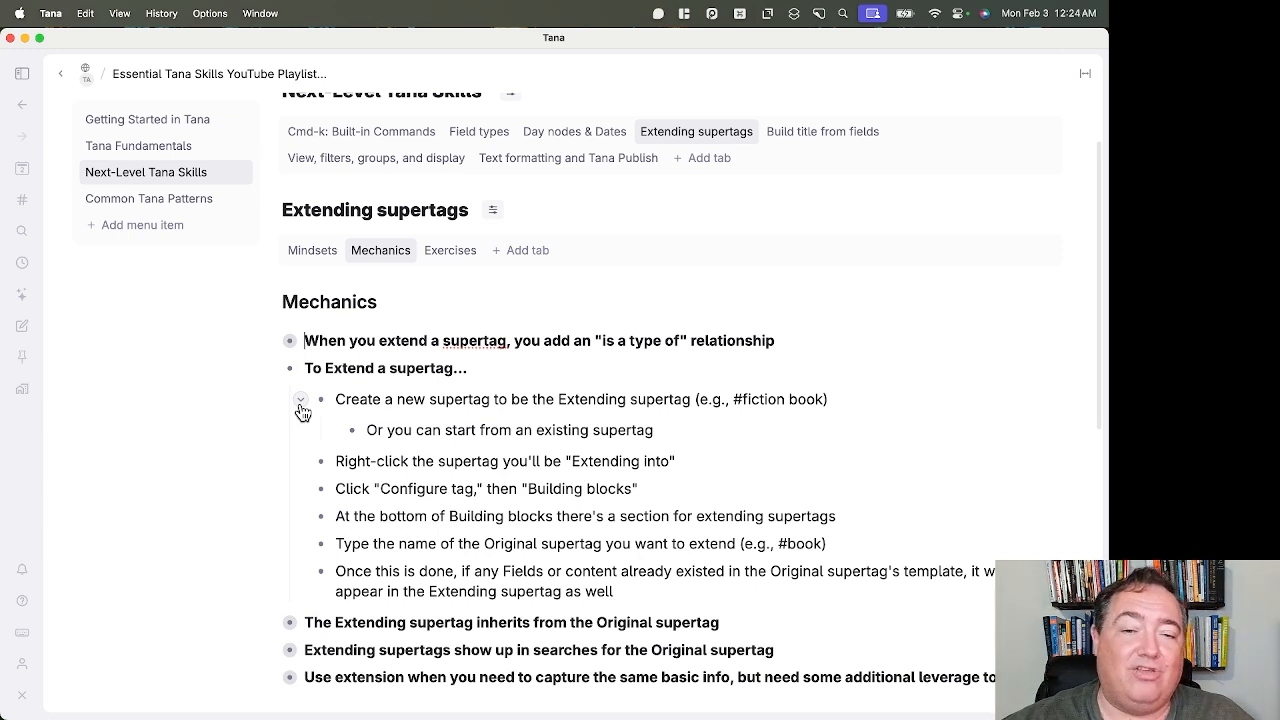
click(658, 429)
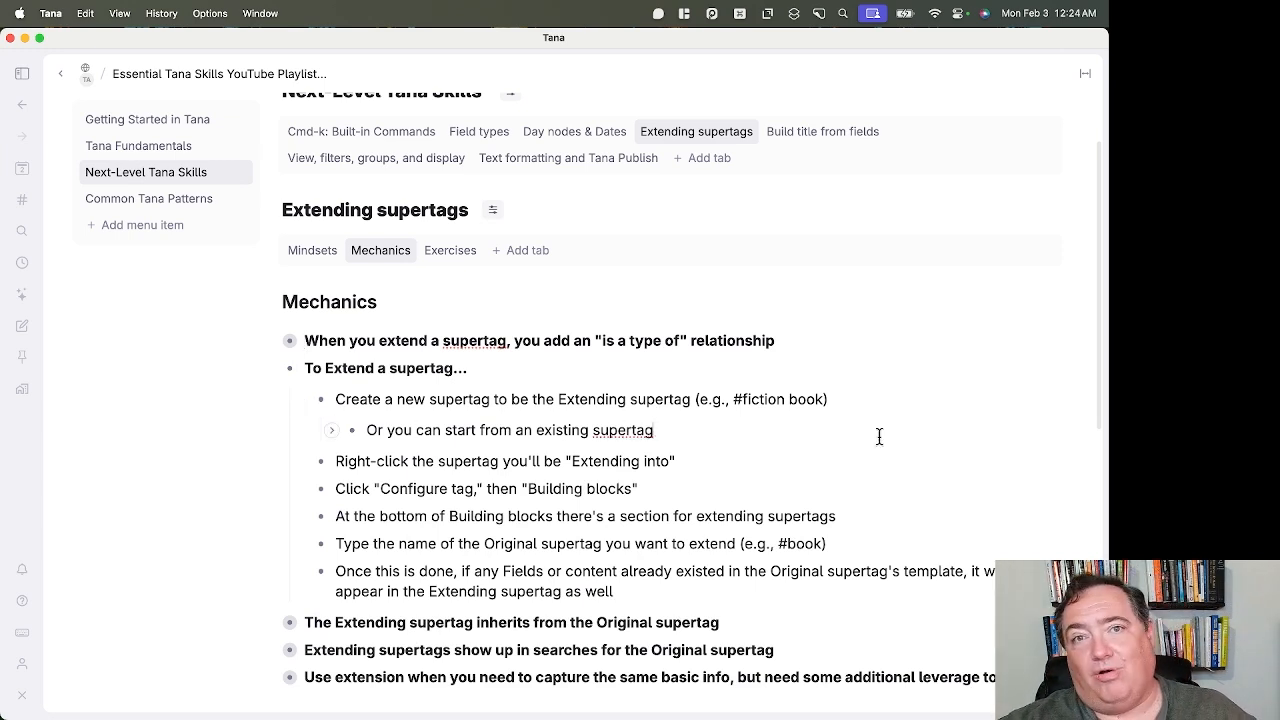
key(Return)
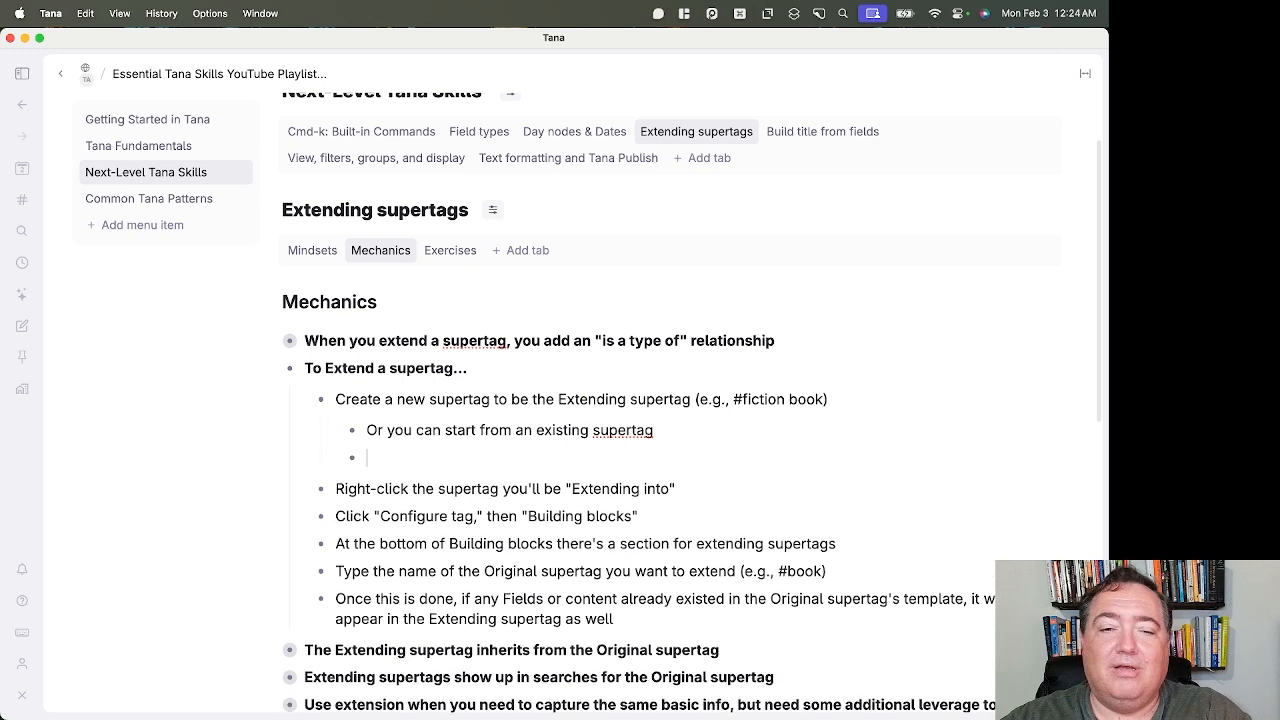
text(#fic)
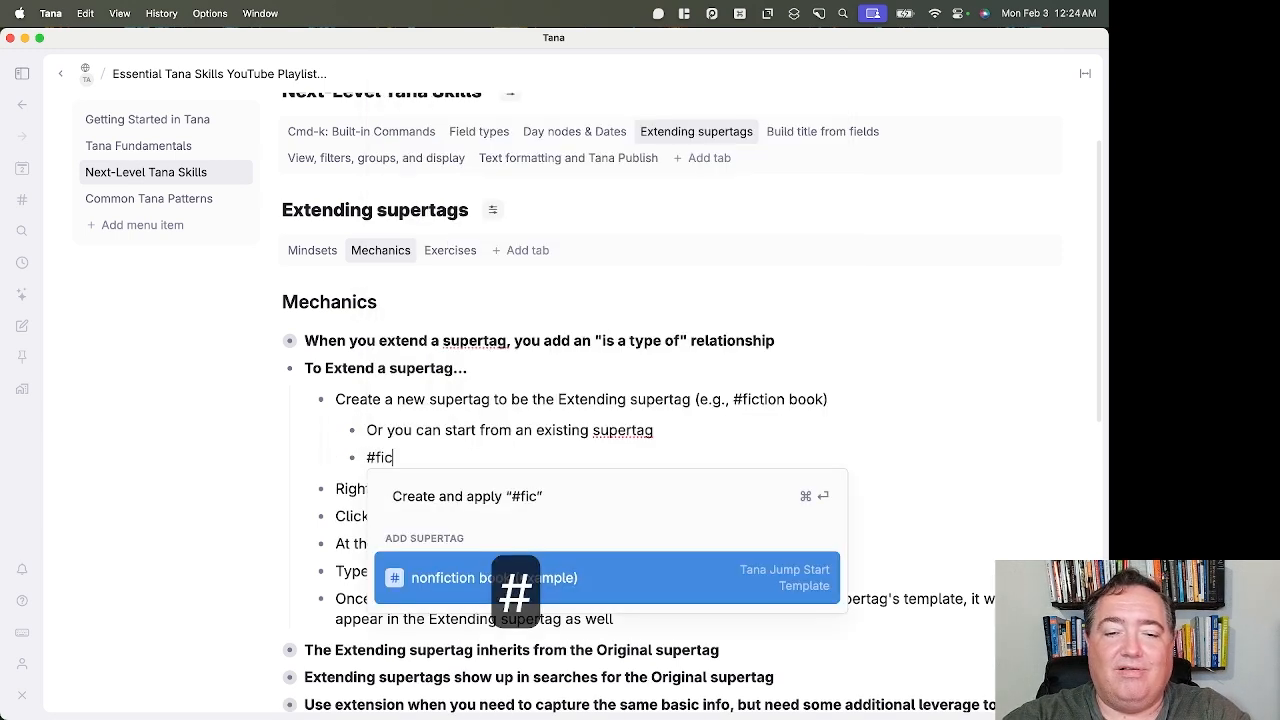
text(tion)
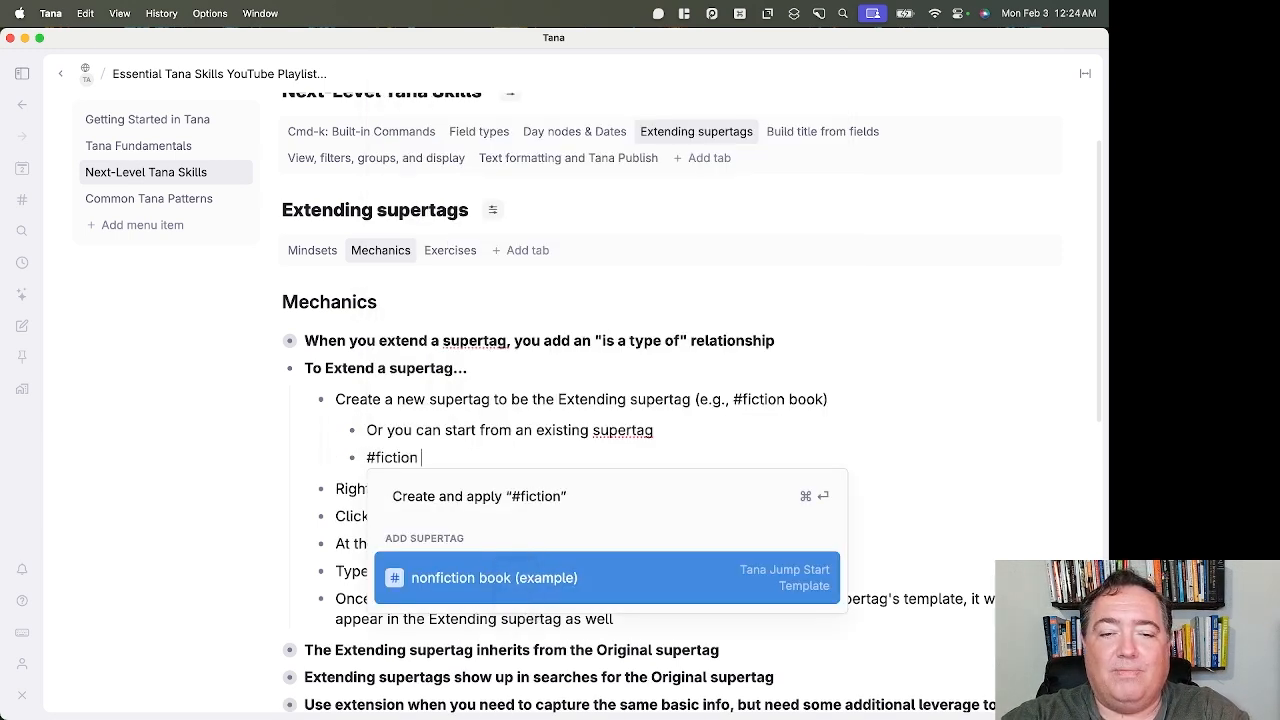
text( book (example)
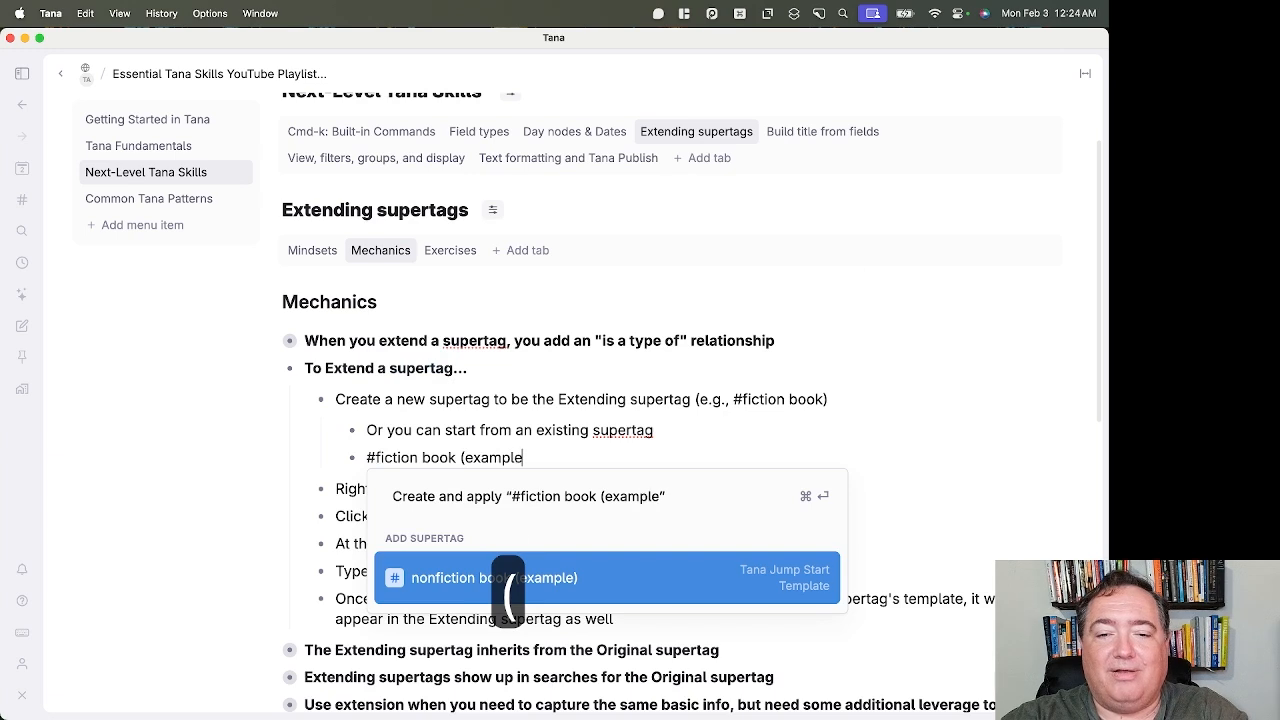
text())
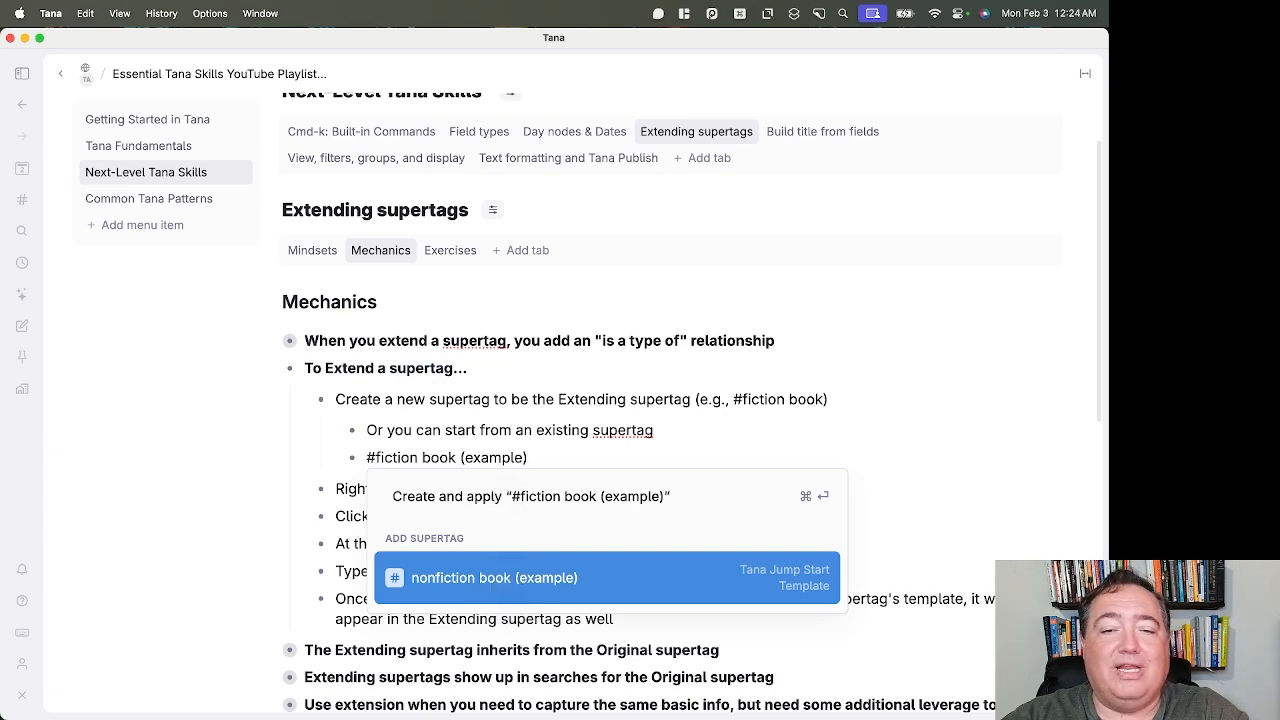
key(super+Return)
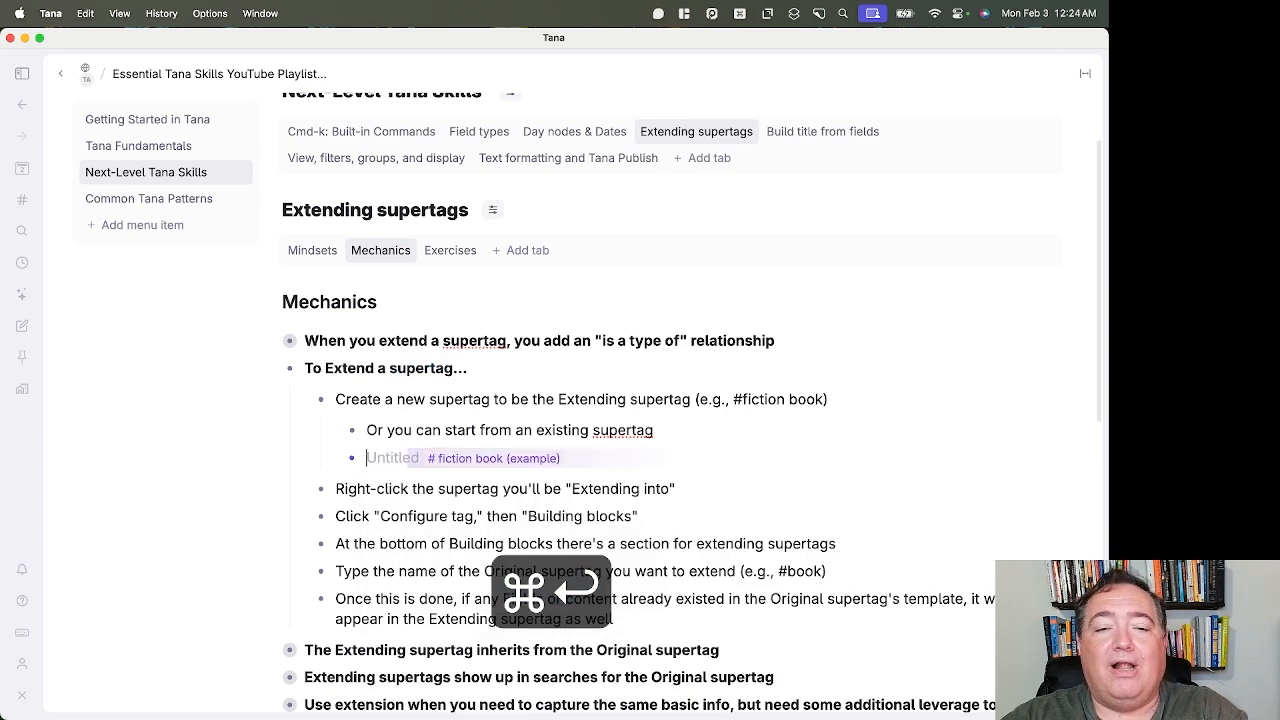
Configure the "fiction book (example)" supertag to extend the "book (example)" supertag
click(541, 461)
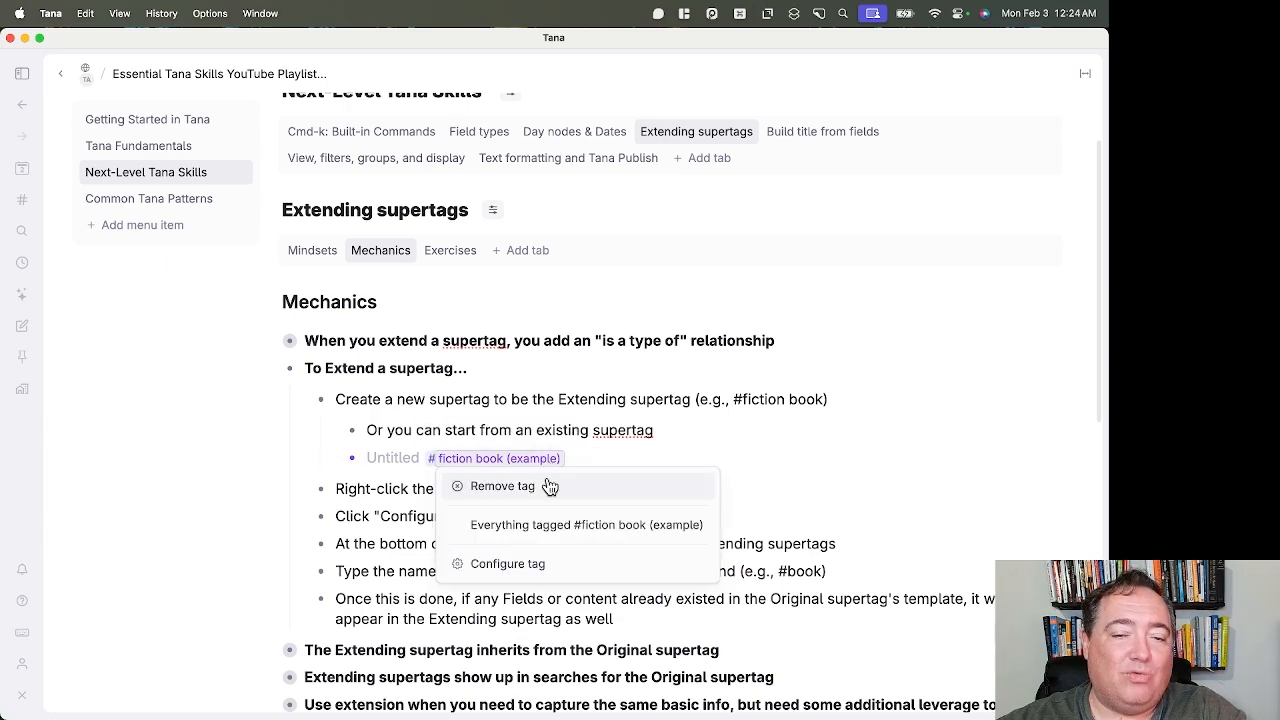
click(533, 568)
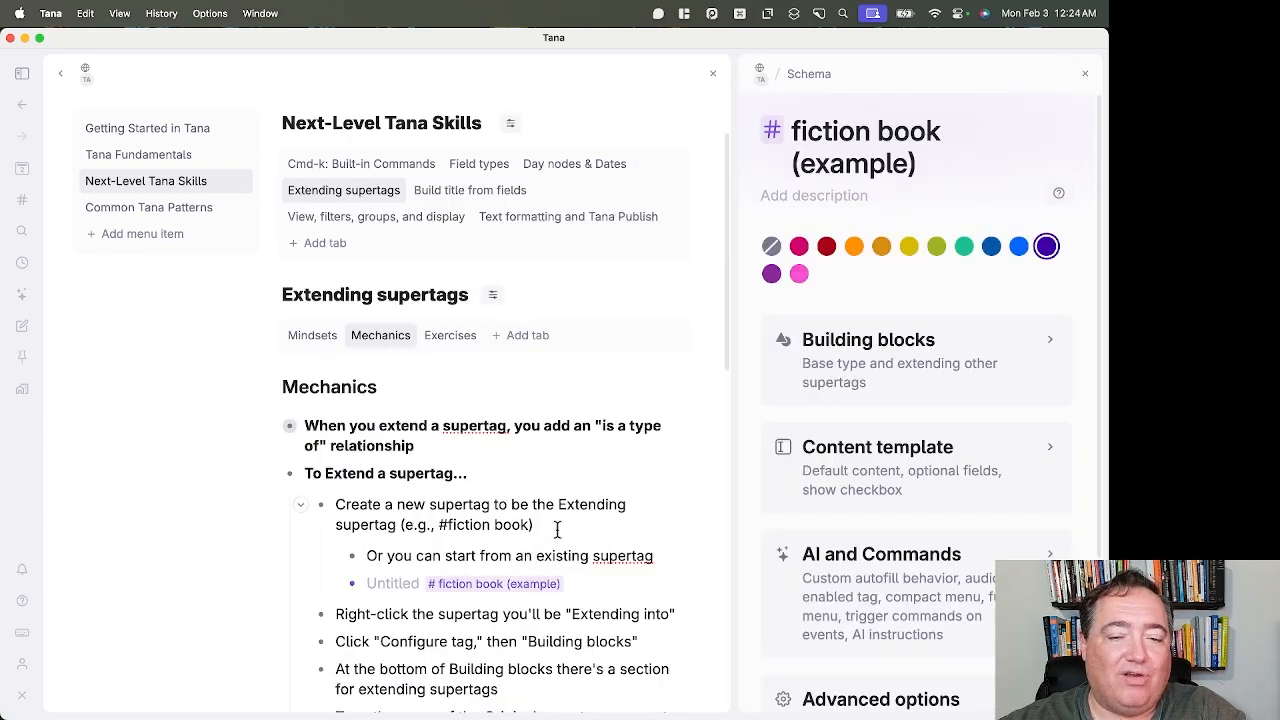
scroll(557, 528, down, 1)
scroll(558, 527, down, 2)
click(880, 372)
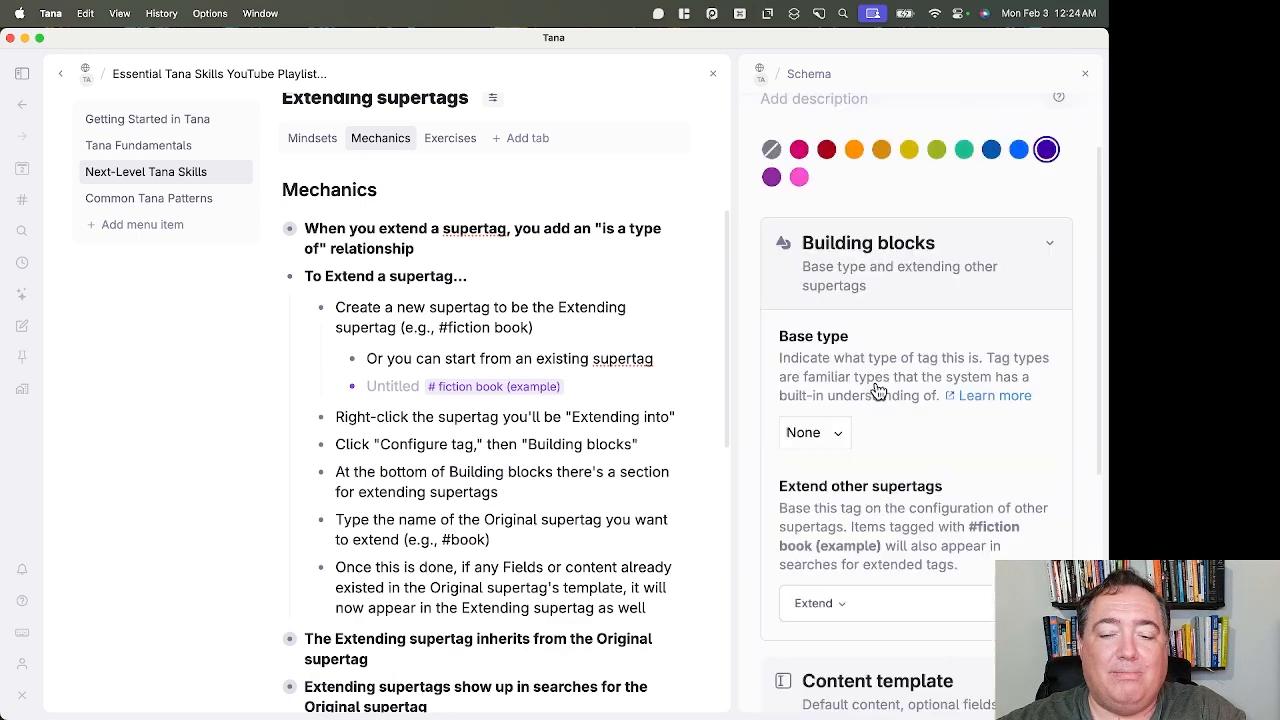
scroll(860, 400, down, 2)
click(812, 430)
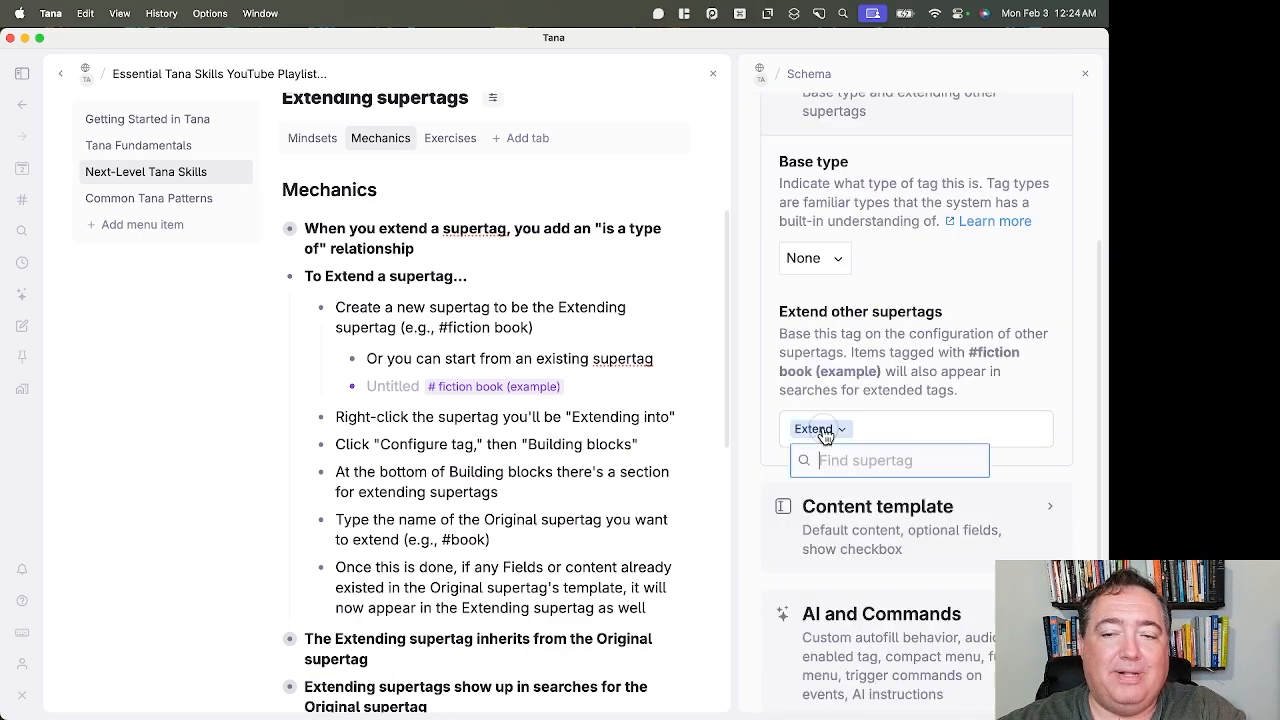
text(book)
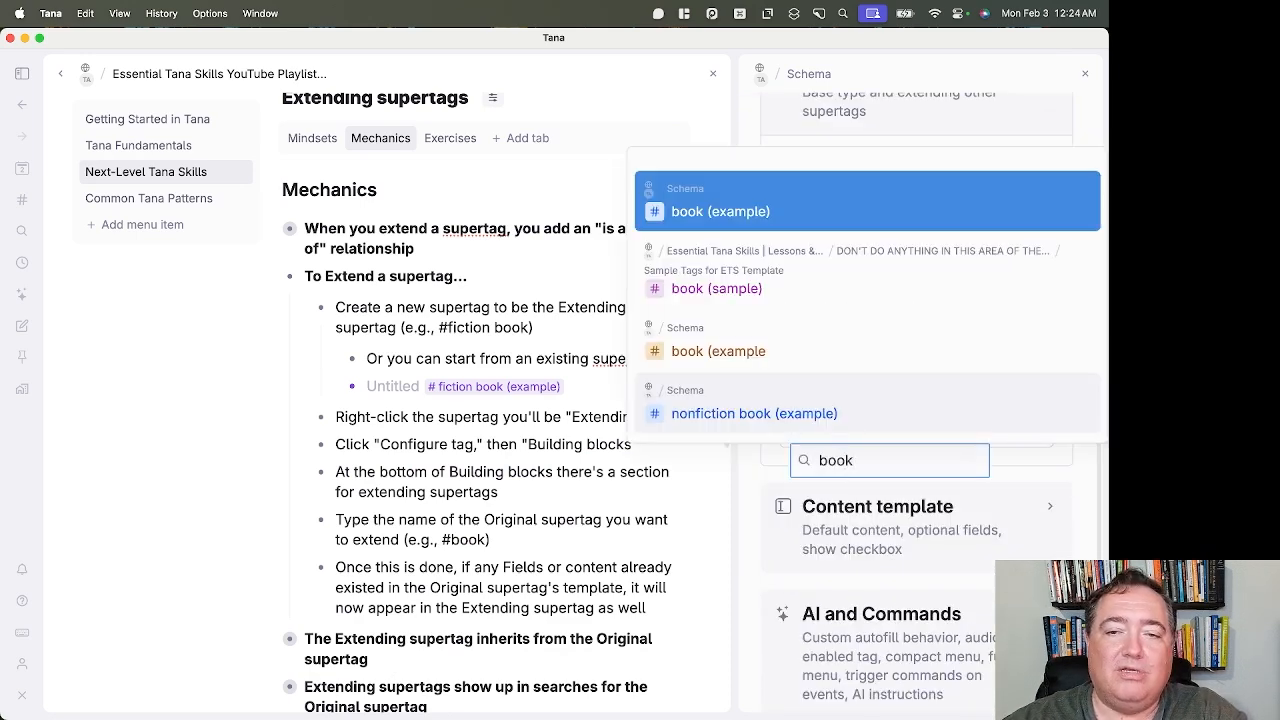
key(Return)
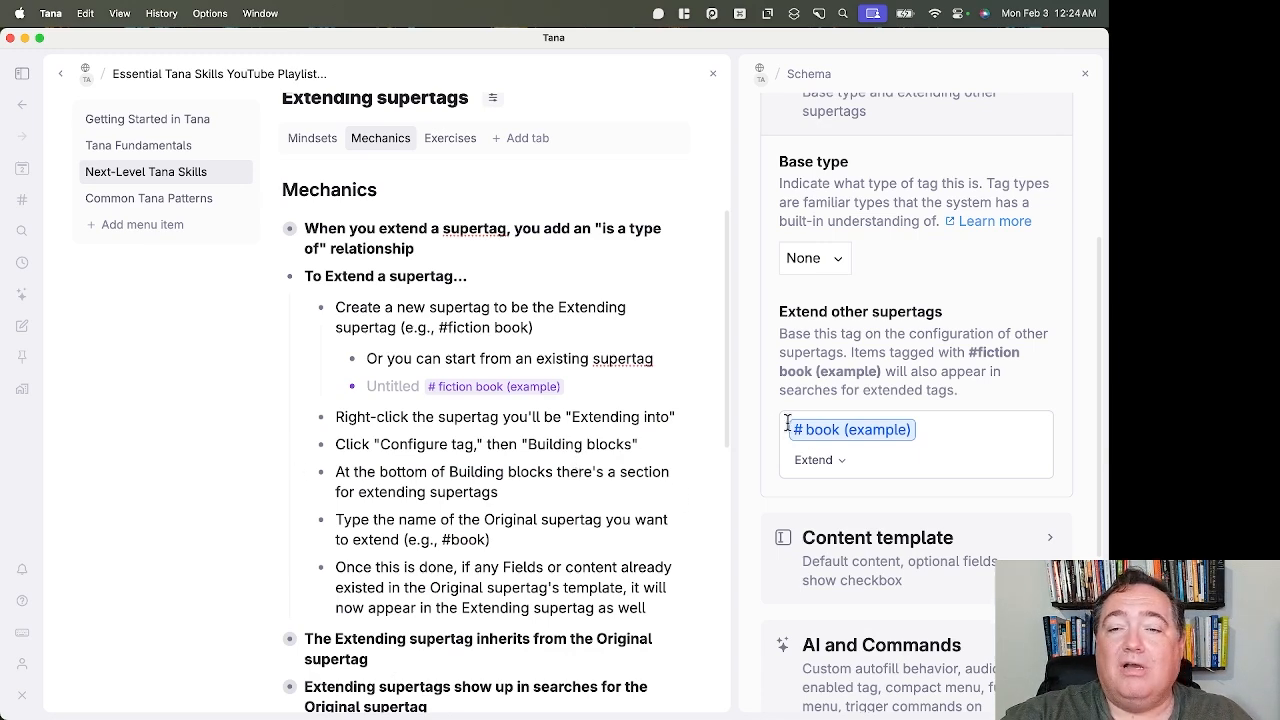
Review the content template of "fiction book (example)" for inherited fields, then close its configuration and collapse the "To Extend a supertag..." instructions
scroll(830, 402, up, 1)
scroll(830, 402, up, 3)
scroll(830, 404, down, 8)
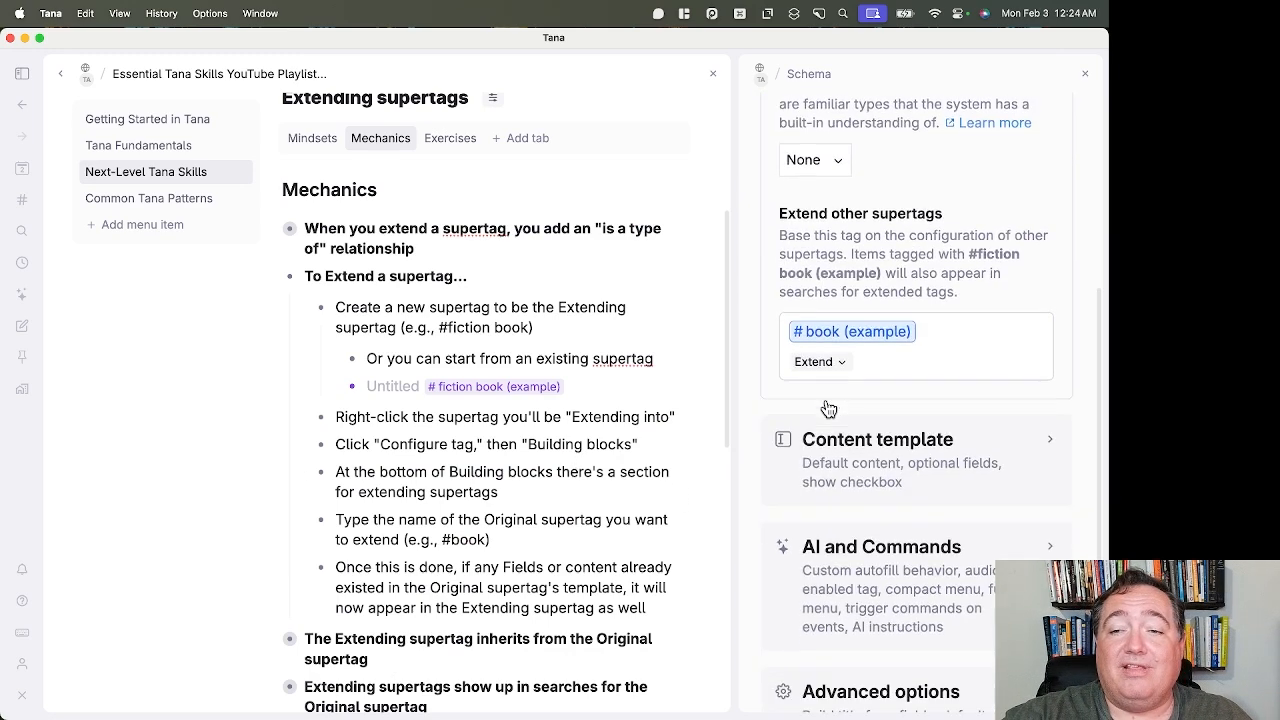
click(840, 466)
scroll(832, 455, down, 3)
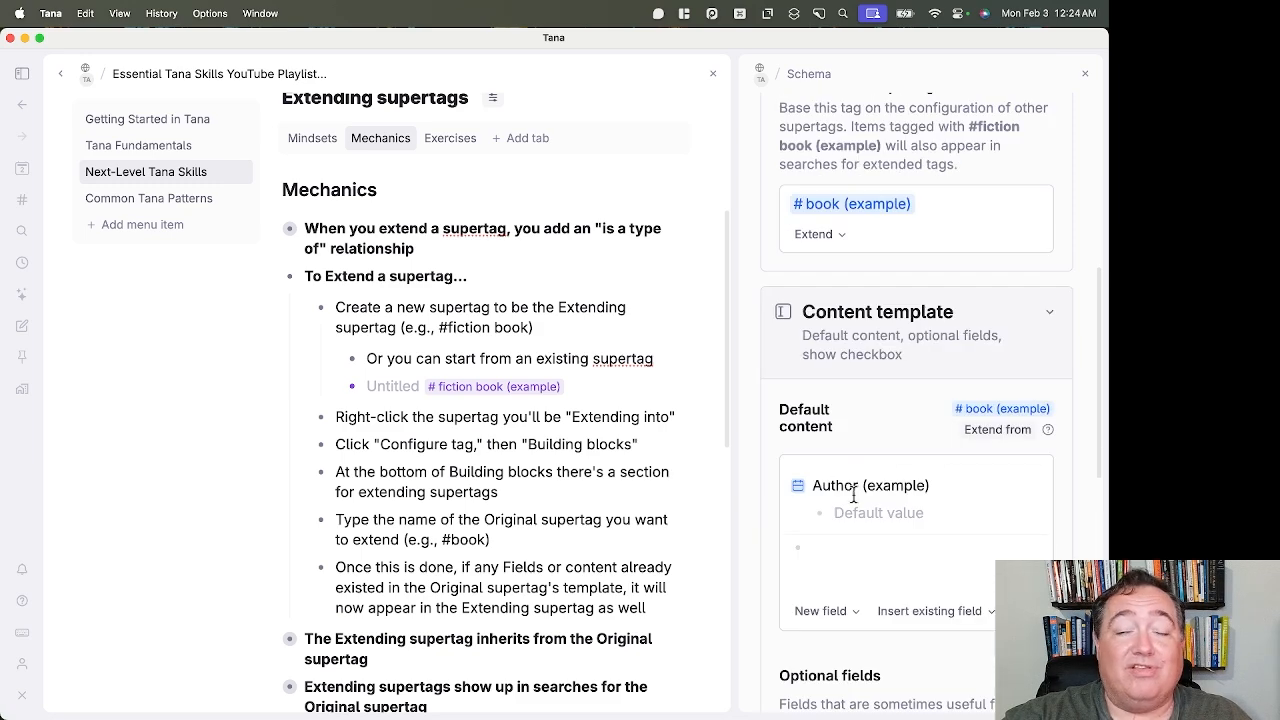
scroll(869, 530, up, 12)
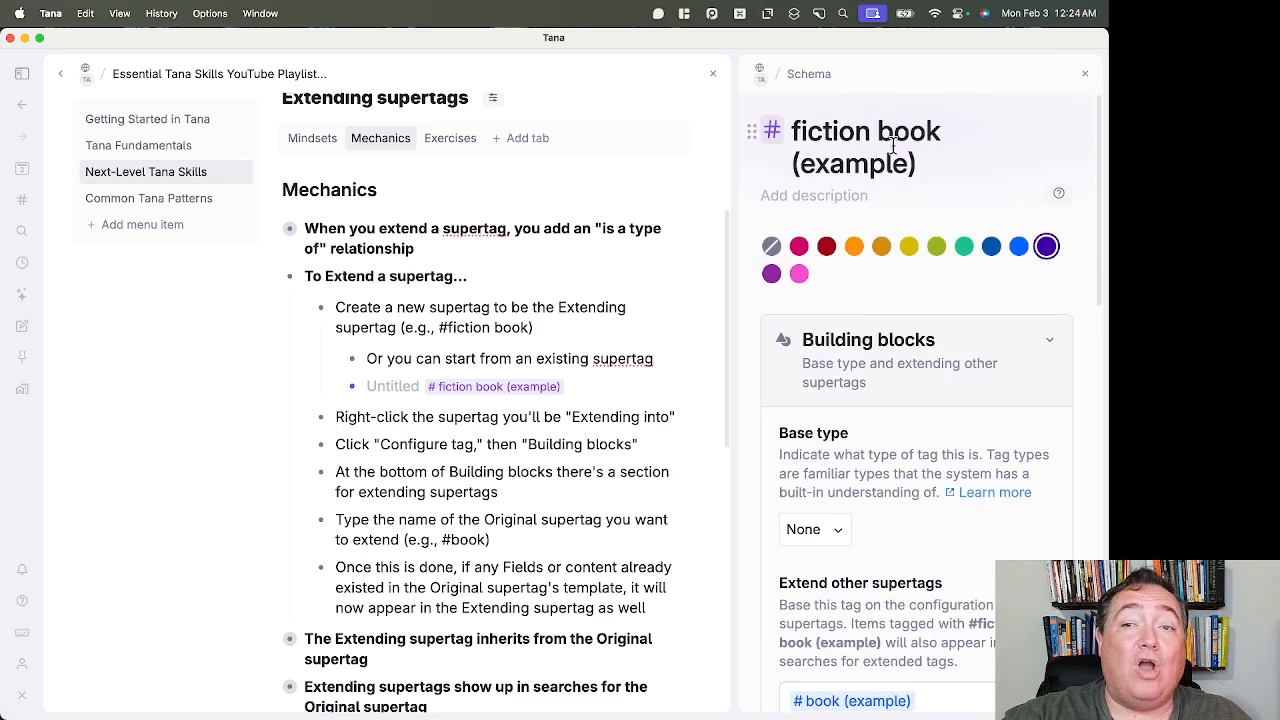
scroll(897, 405, down, 8)
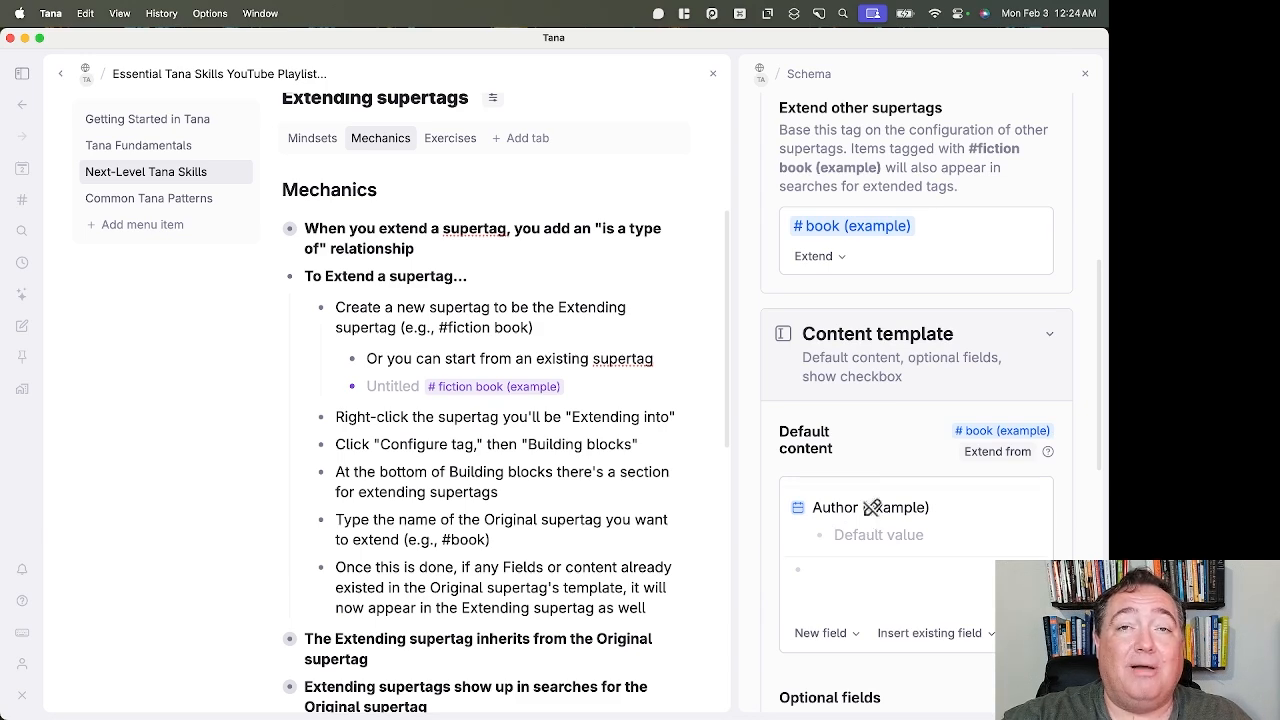
click(1085, 73)
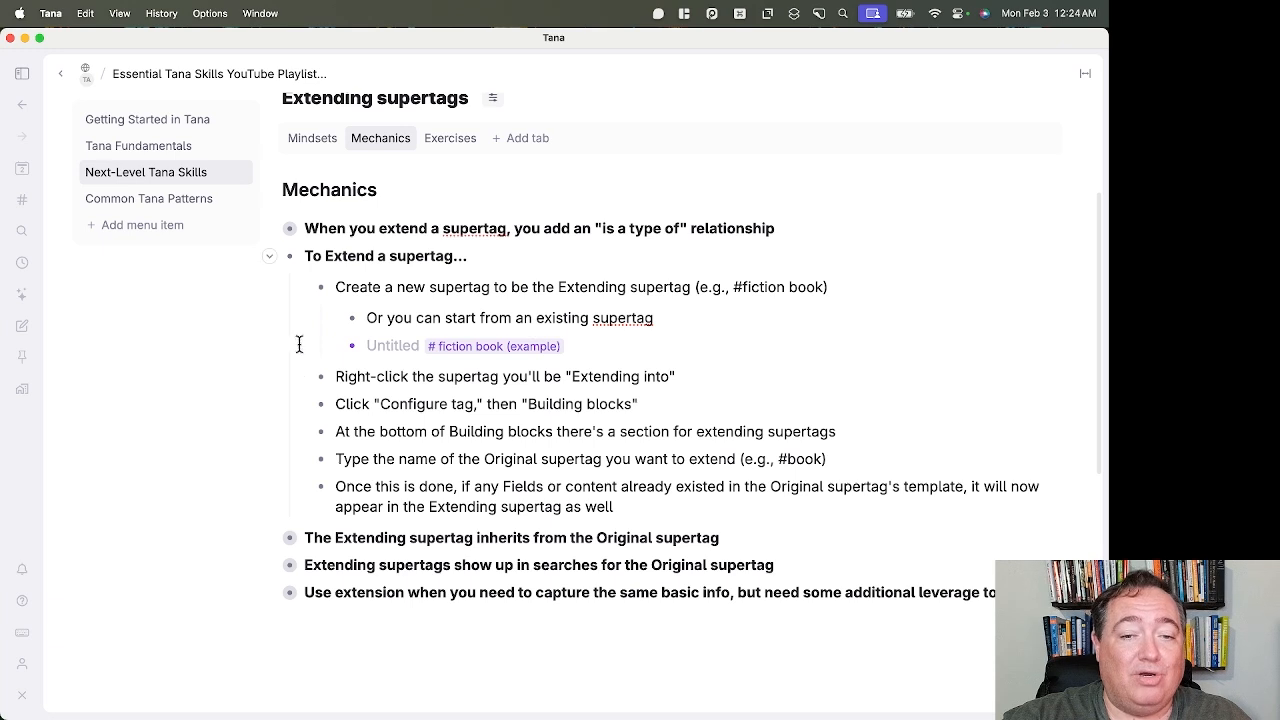
click(269, 257)
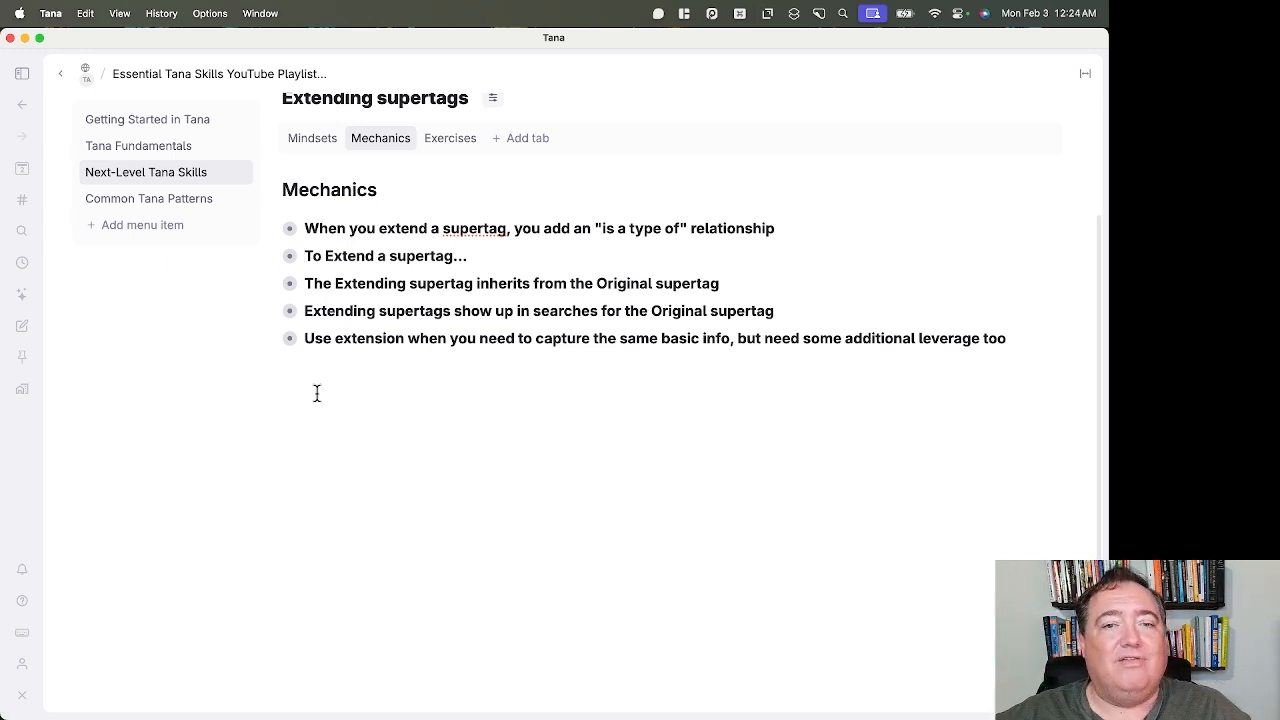
Expand the point on the Extending supertag inheriting from the Original and read the details under both sub-points, collapsing each one
click(270, 288)
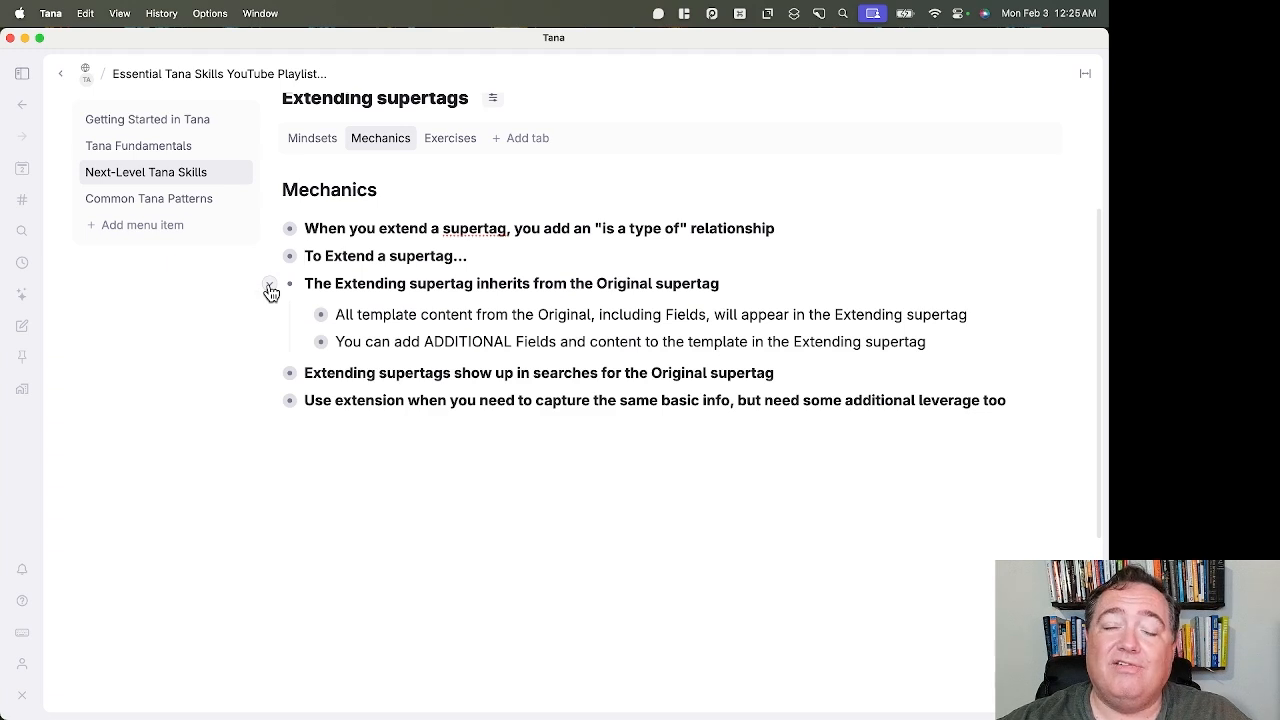
click(301, 318)
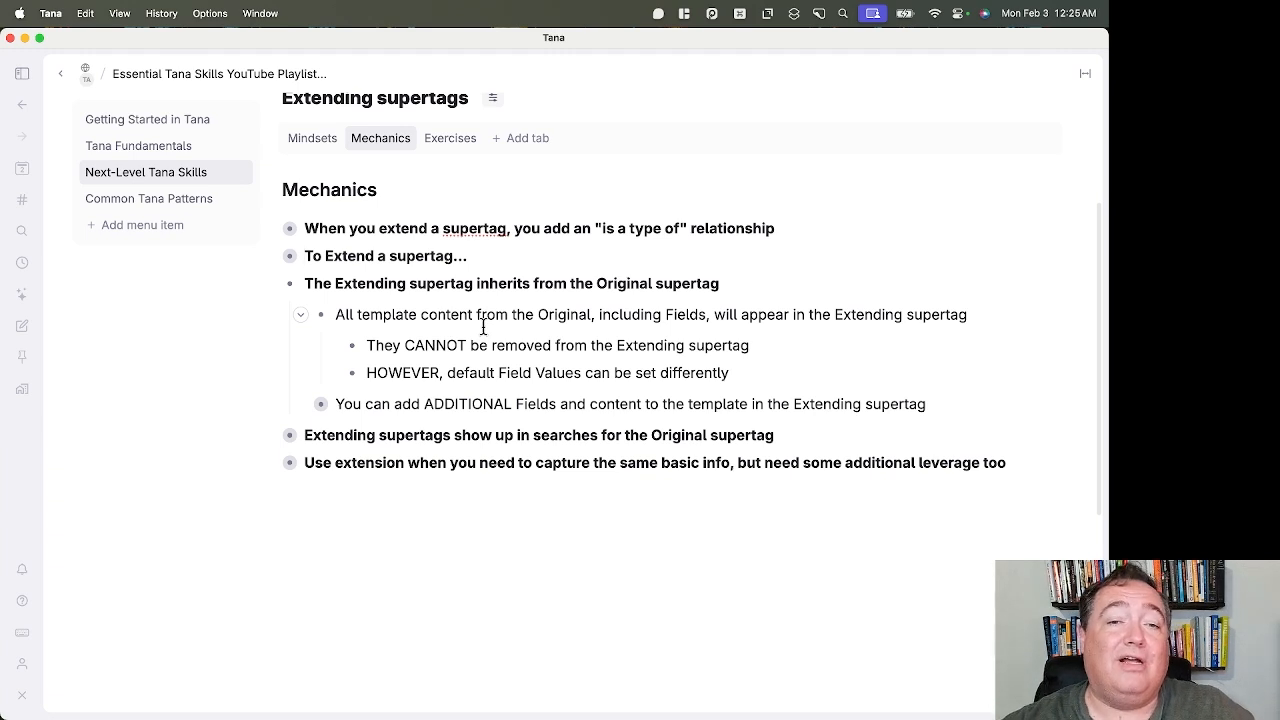
click(301, 316)
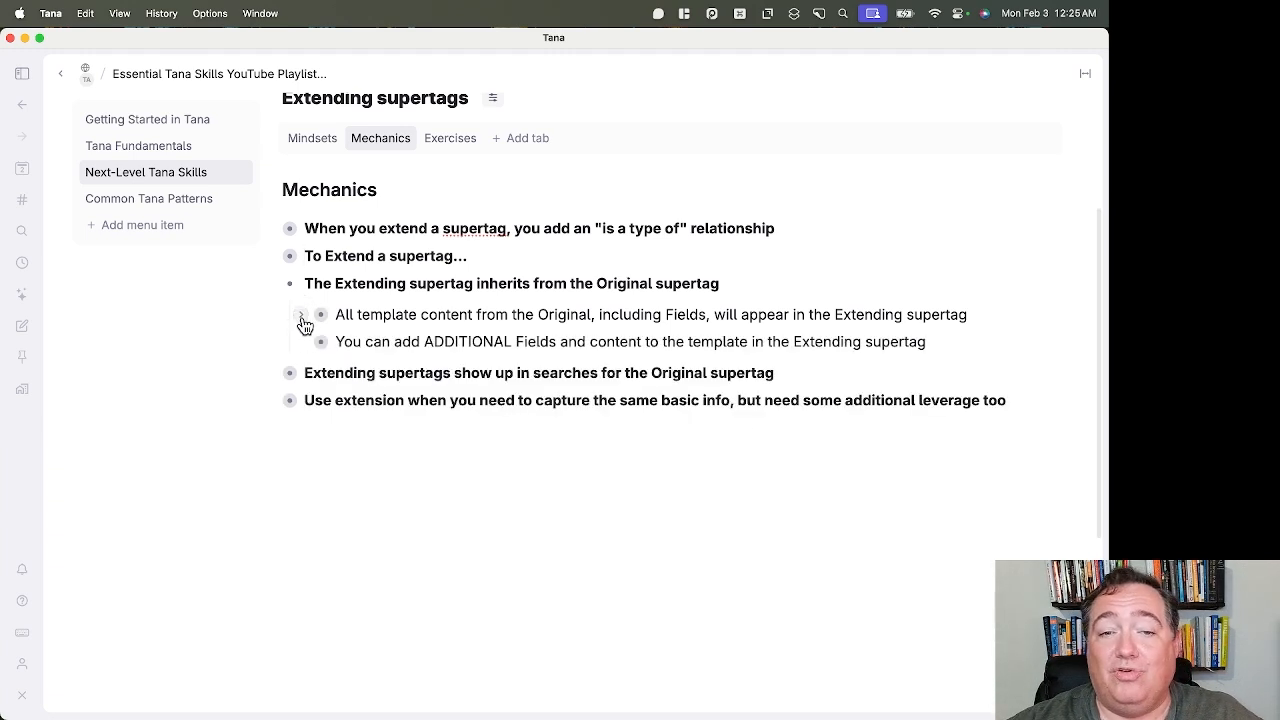
click(303, 343)
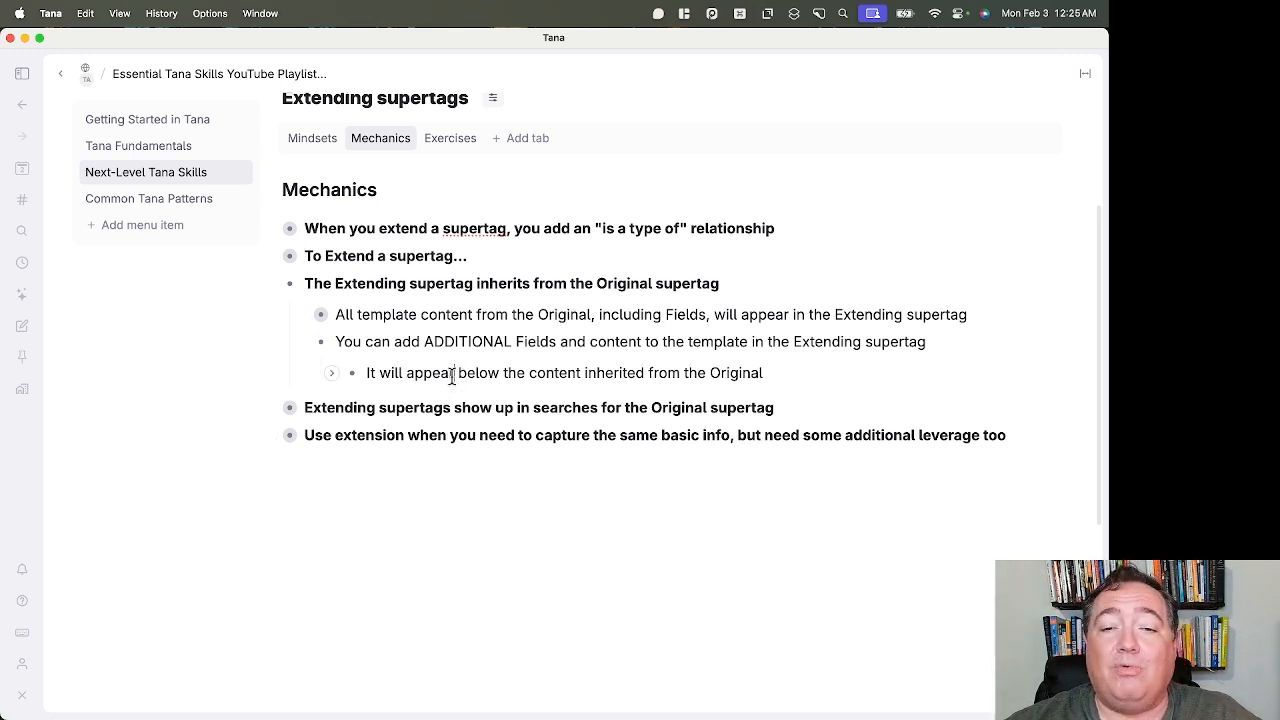
click(302, 346)
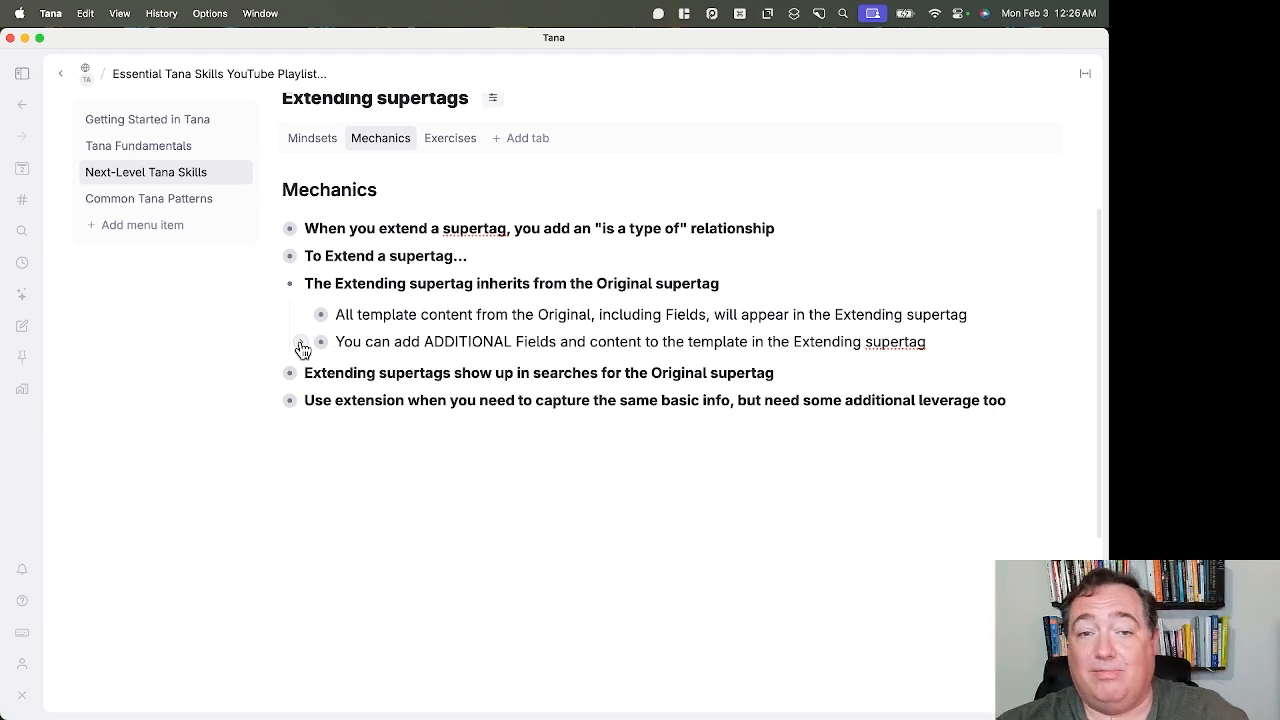
Expand the point about Extending supertags showing up in searches, along with both of its sub-points, to read the explanation
click(268, 375)
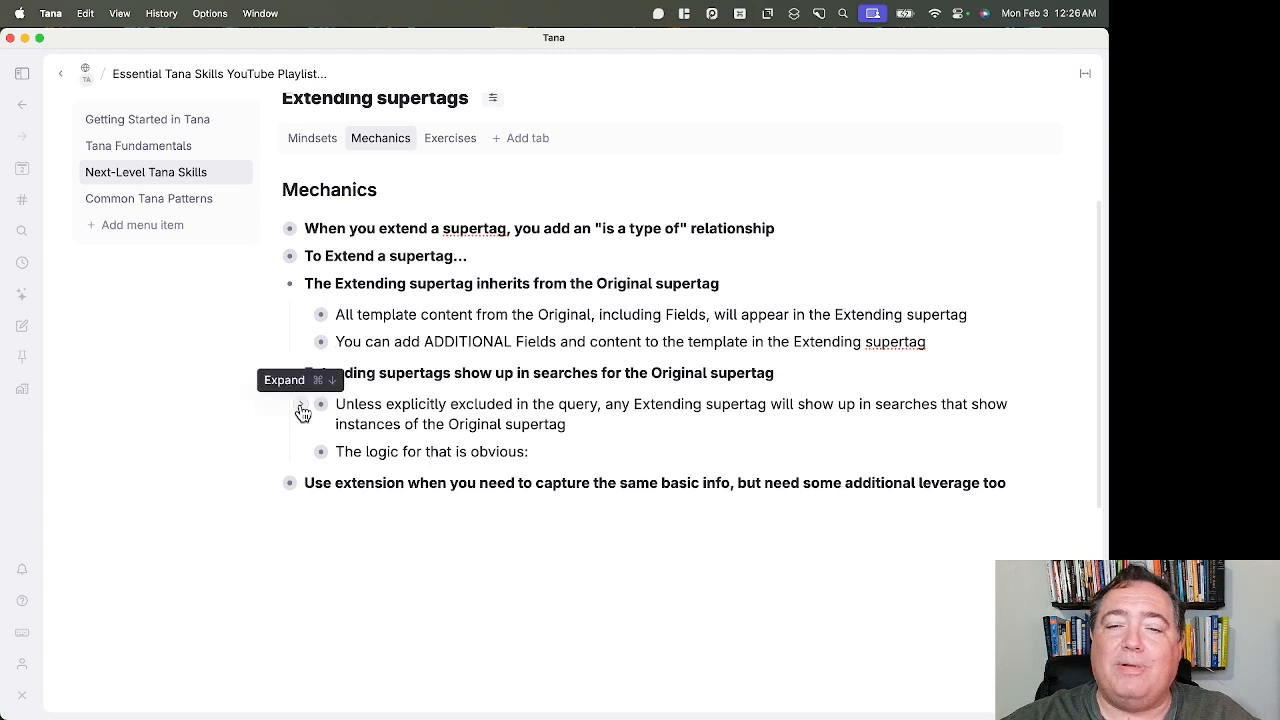
click(301, 410)
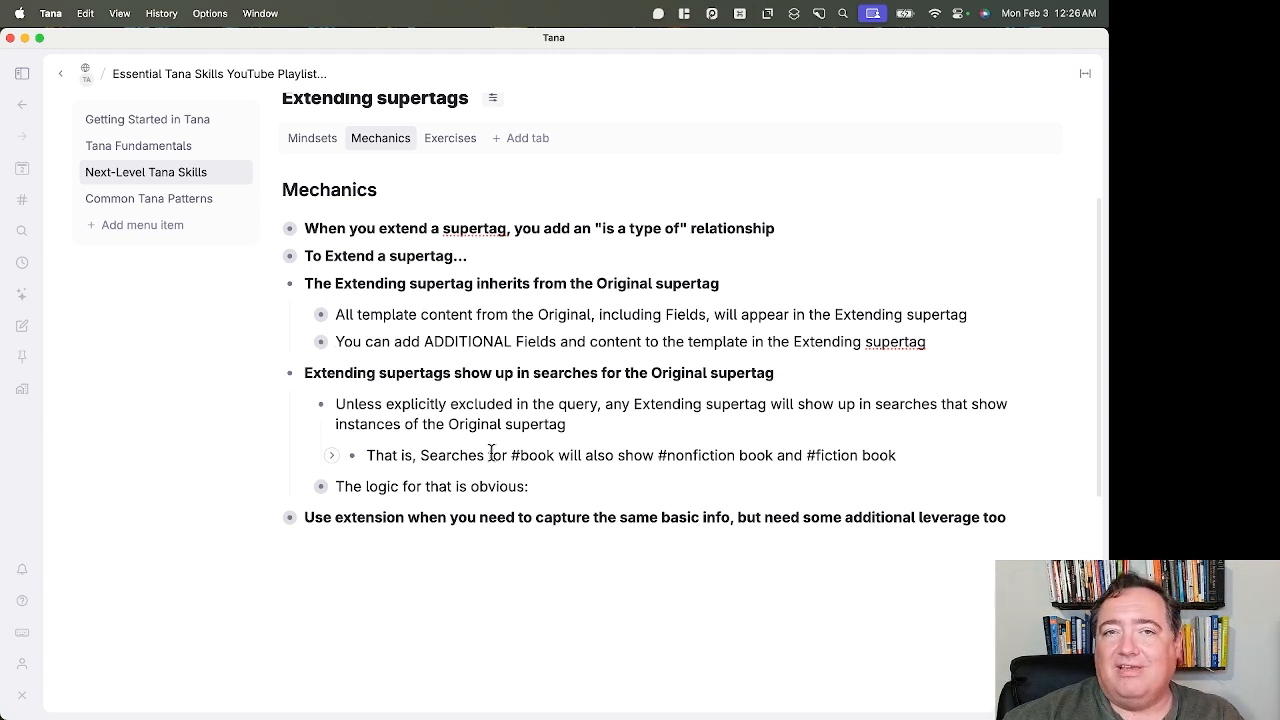
click(302, 487)
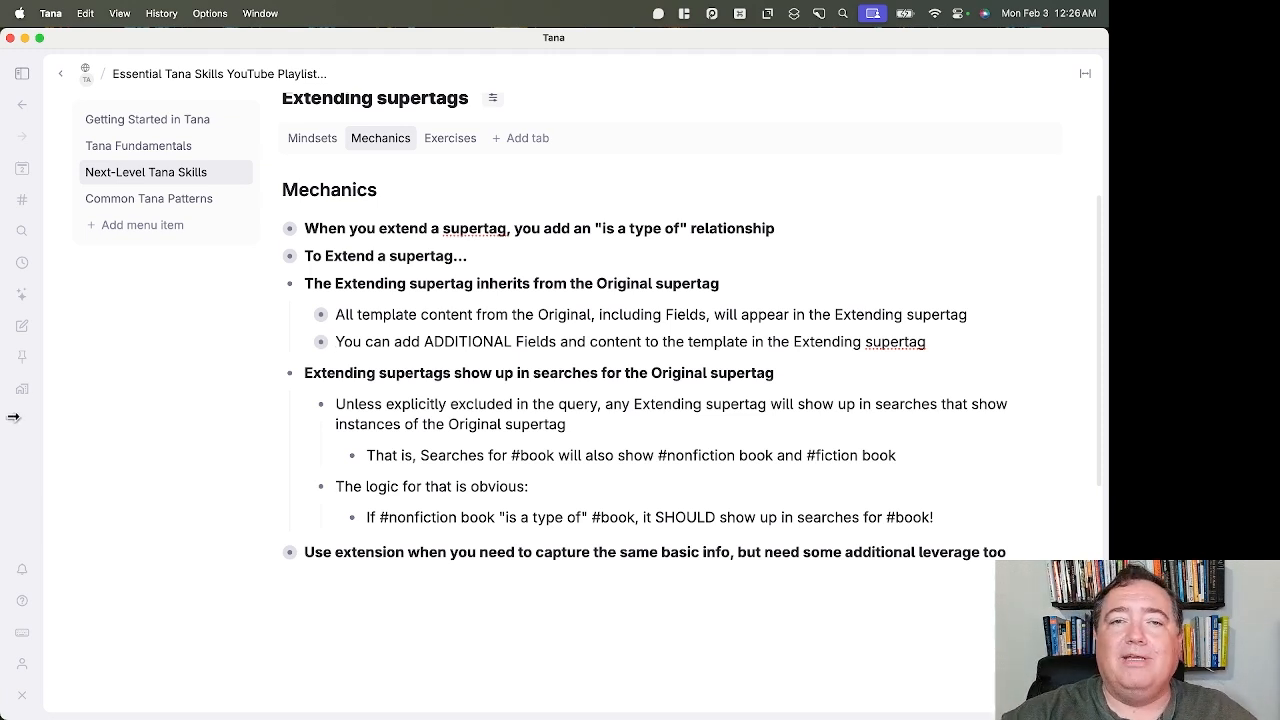
Expand the "Use extension when you need to capture the same basic info" point and its books example to read them
click(268, 552)
scroll(530, 478, down, 1)
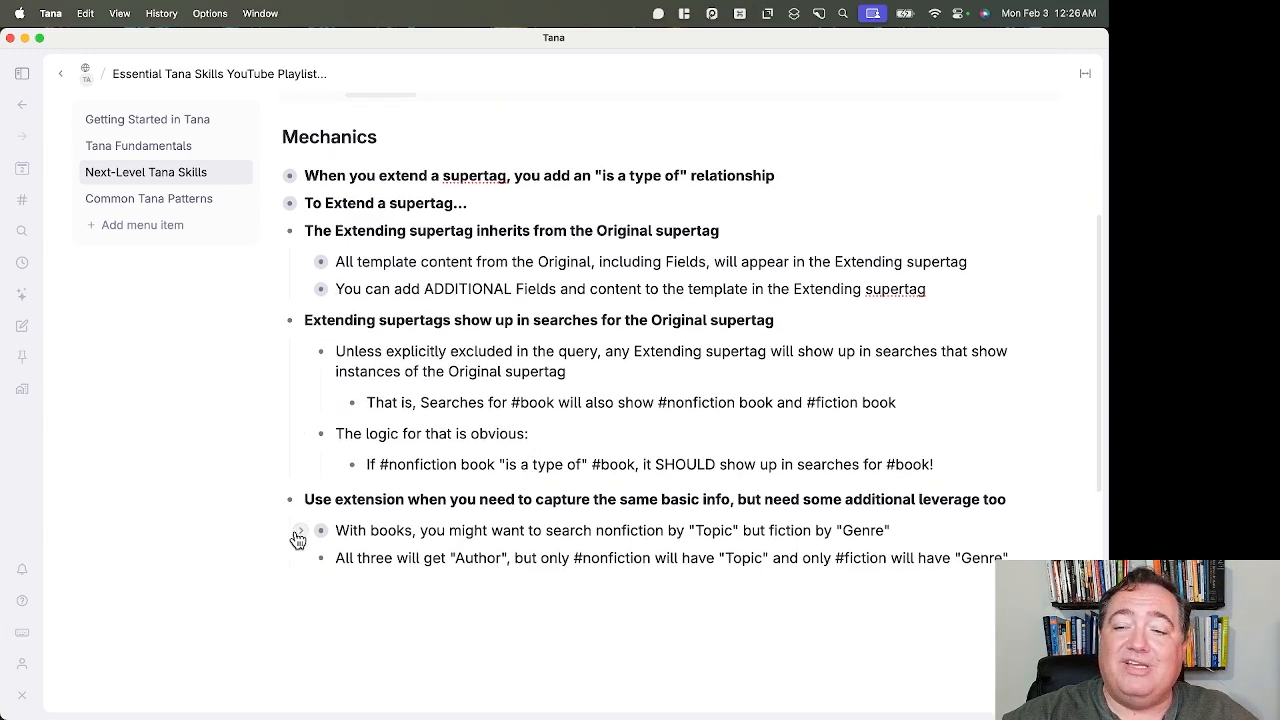
click(299, 538)
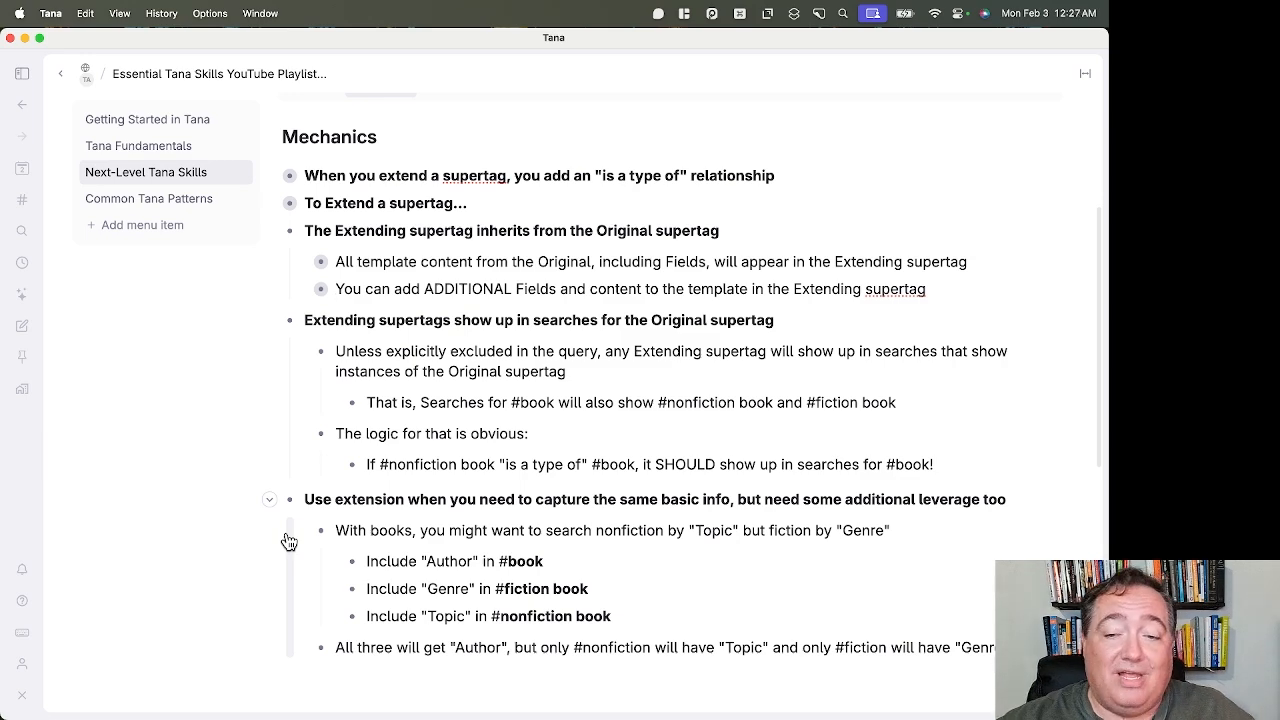
Under the first instruction of Exercise 1, create the supertag "genre (example)" on an untitled node and delete that node
scroll(606, 457, up, 3)
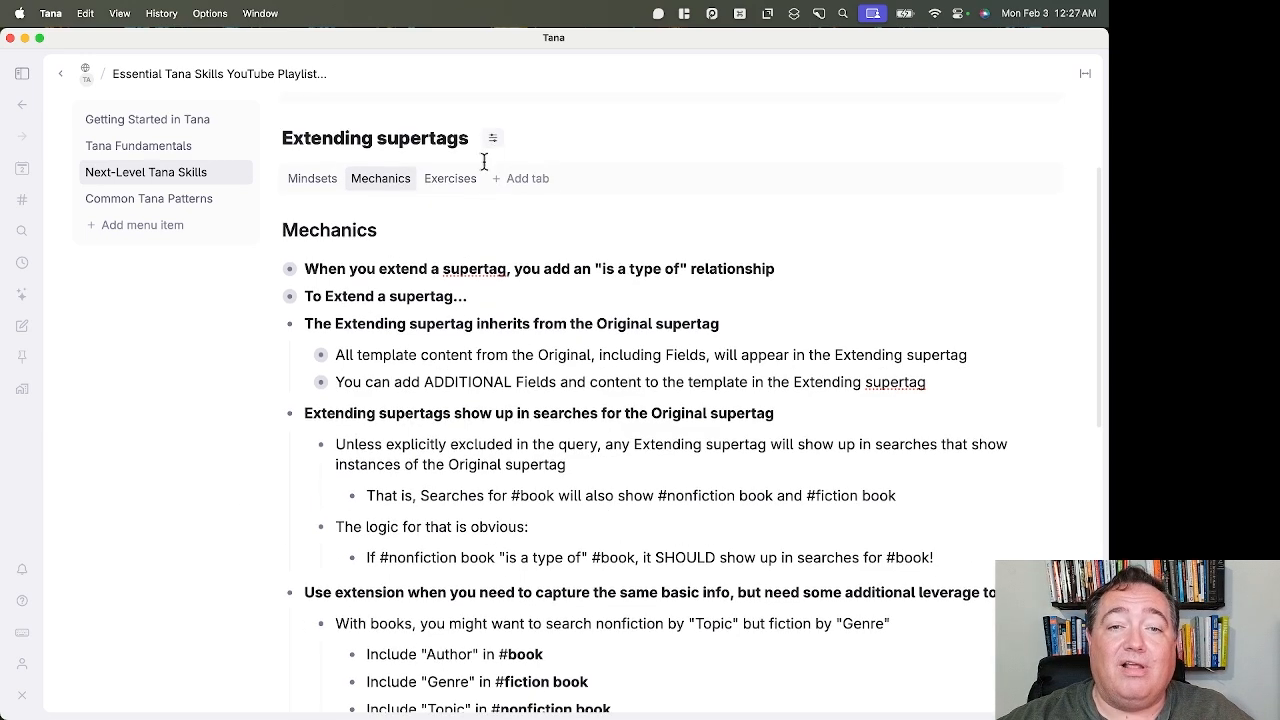
click(463, 181)
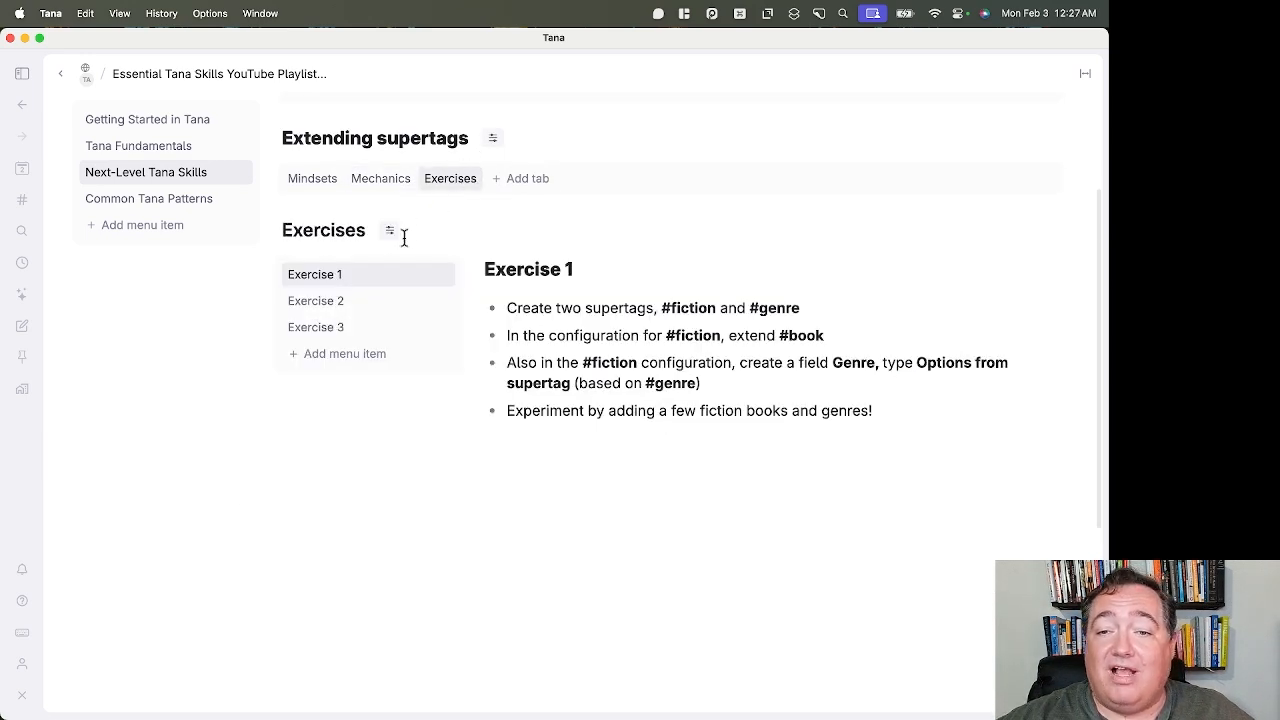
click(818, 309)
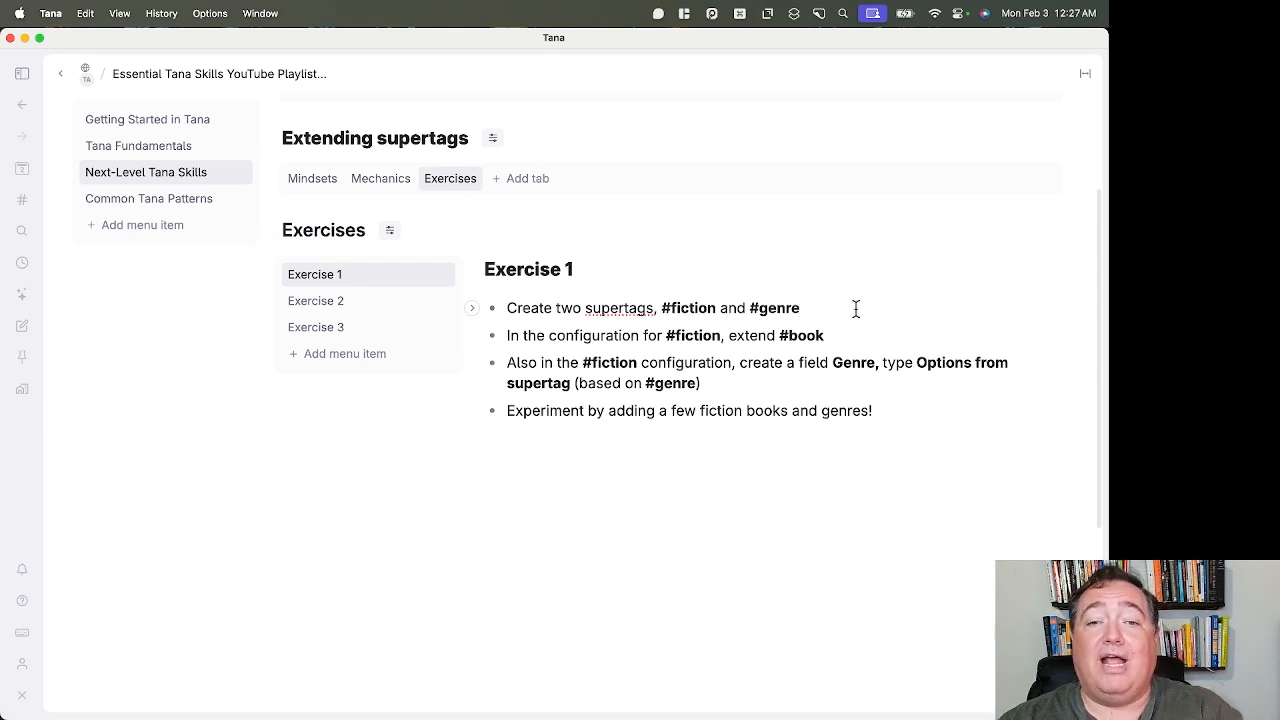
key(Return)
key(Tab)
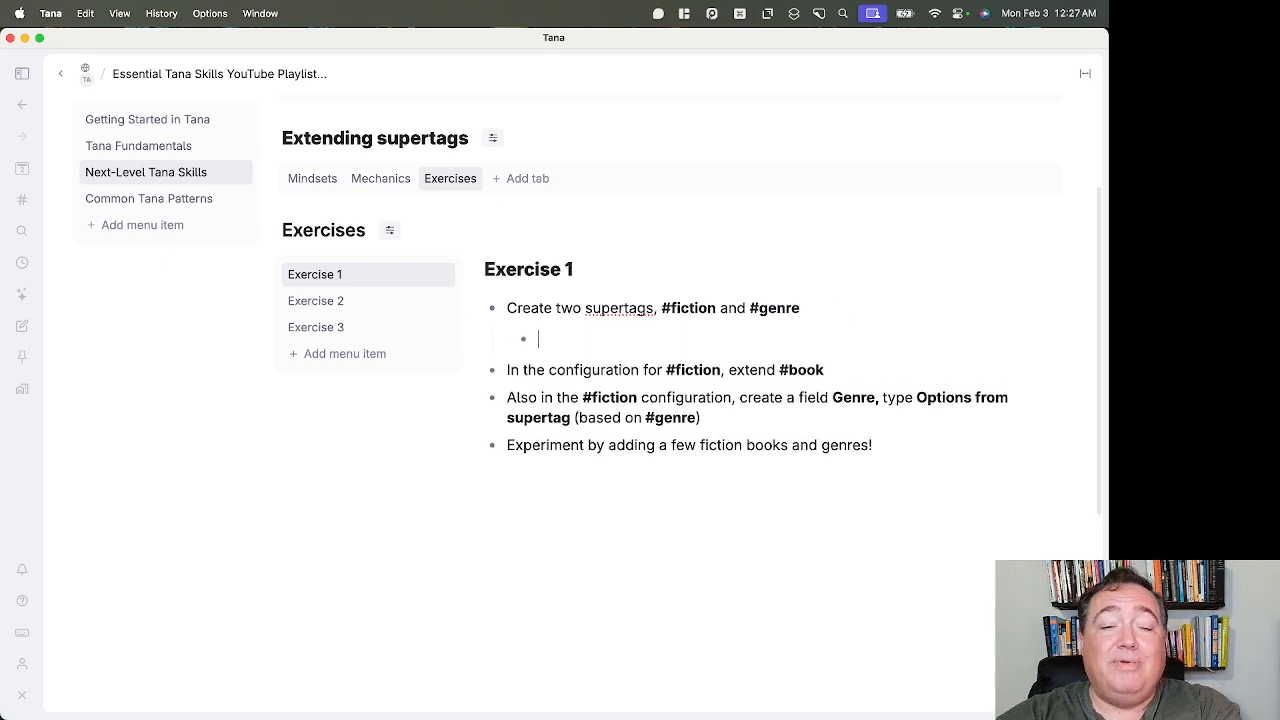
text(# genre ()
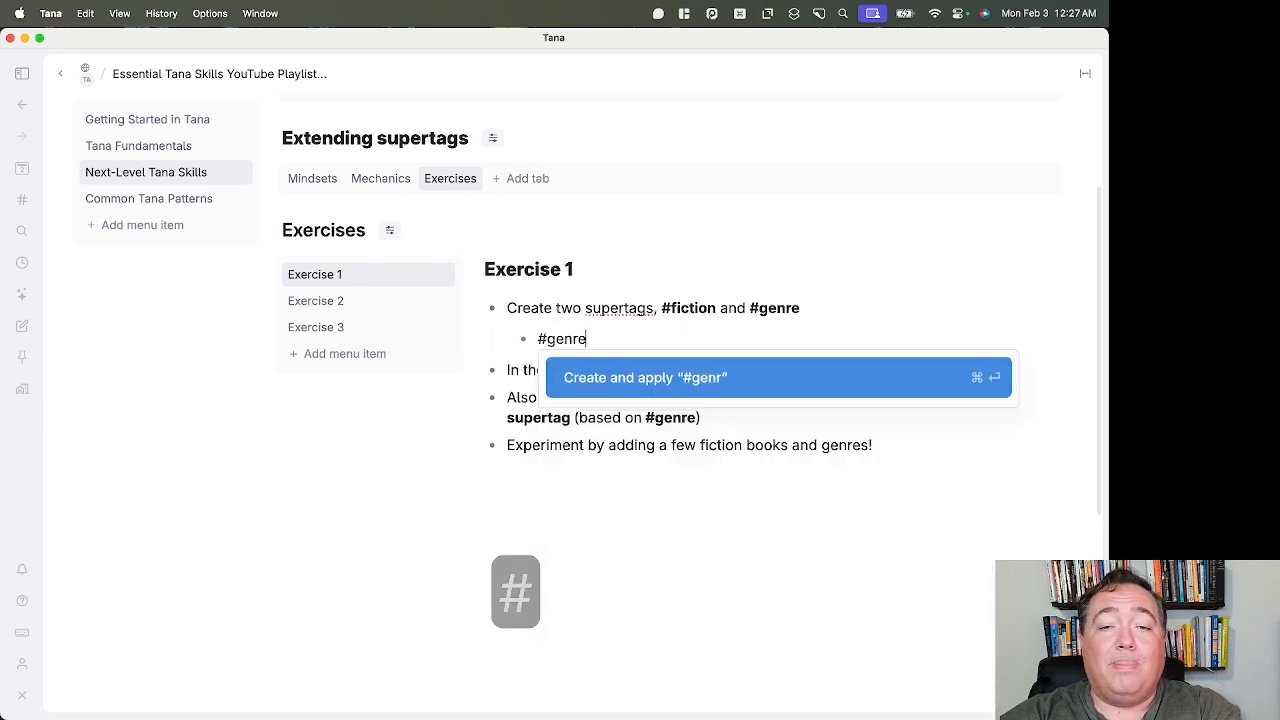
text(example))
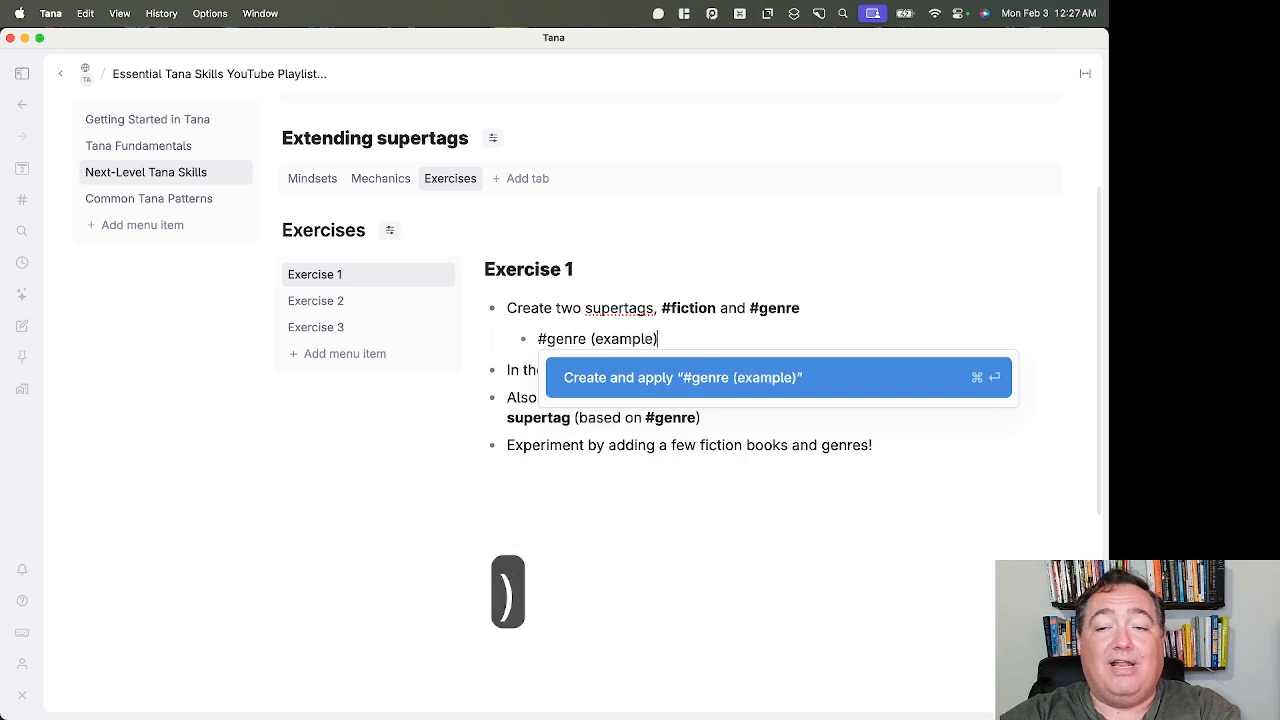
key(super+Return)
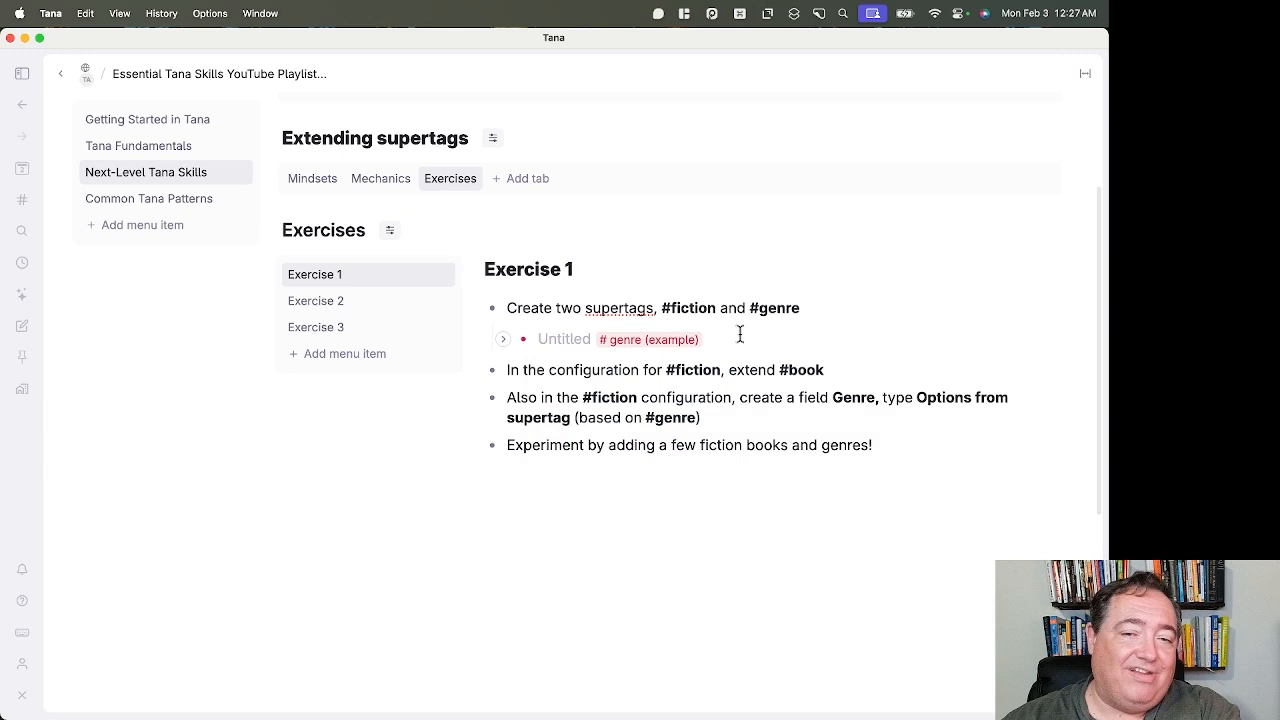
key(shift+Up)
key(BackSpace)
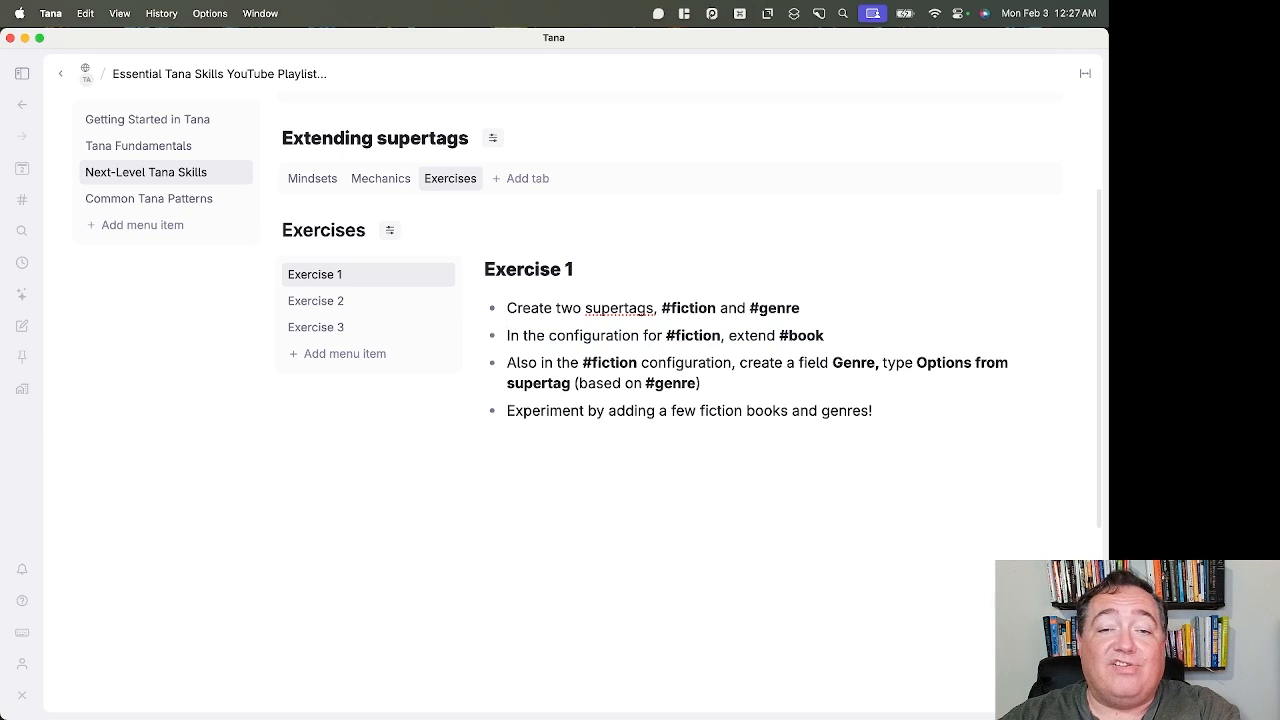
Add an untitled node tagged "fiction book (example)" under the Exercise 1 instruction about extending #book
key(shift+Return)
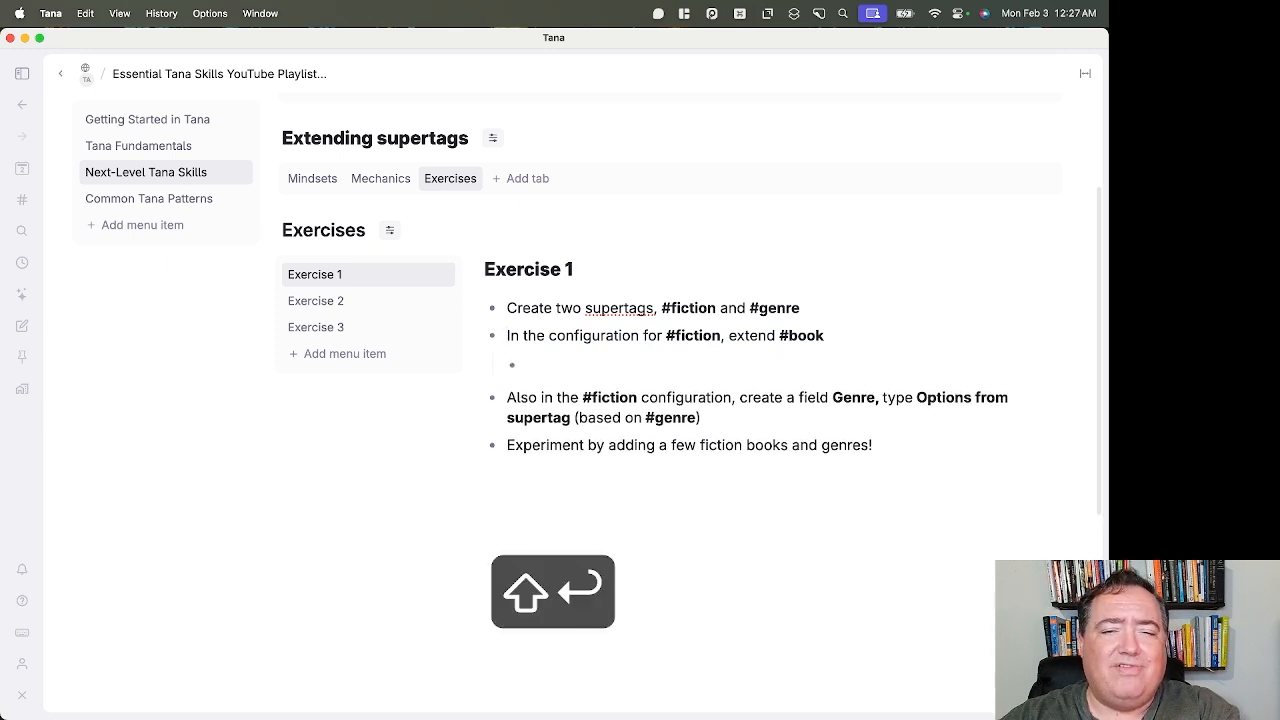
text(#fi)
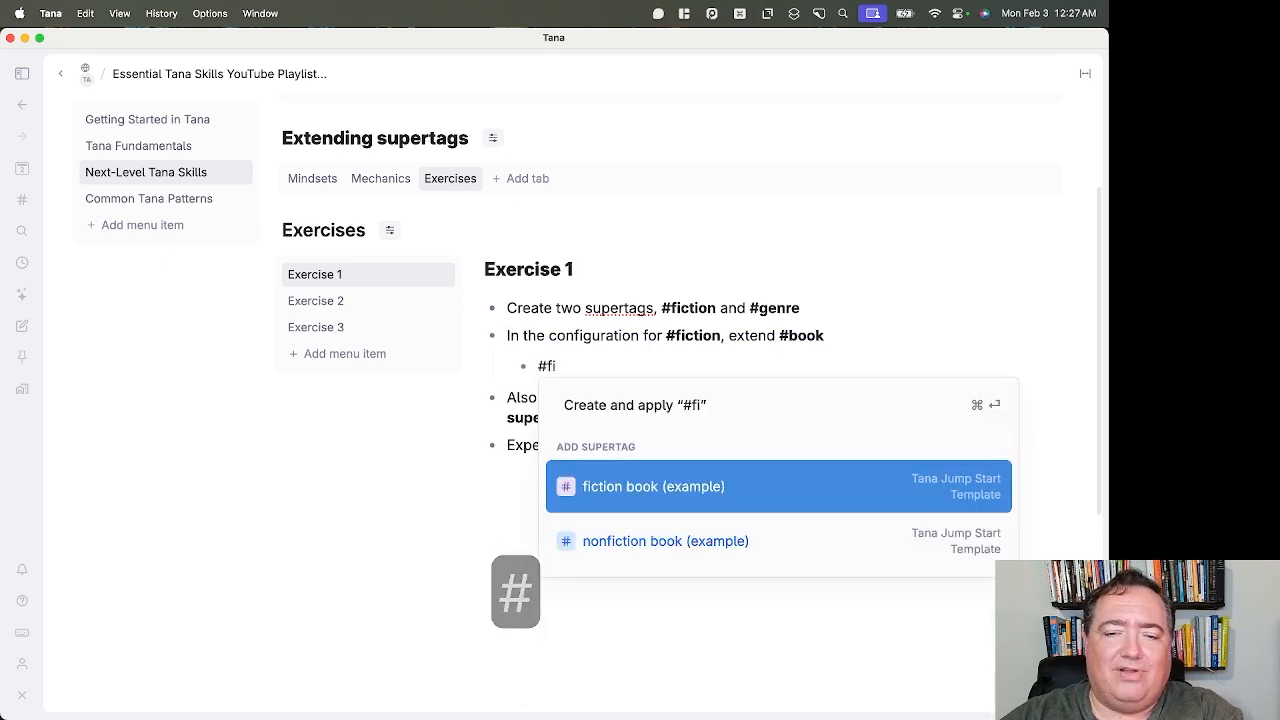
key(Return)
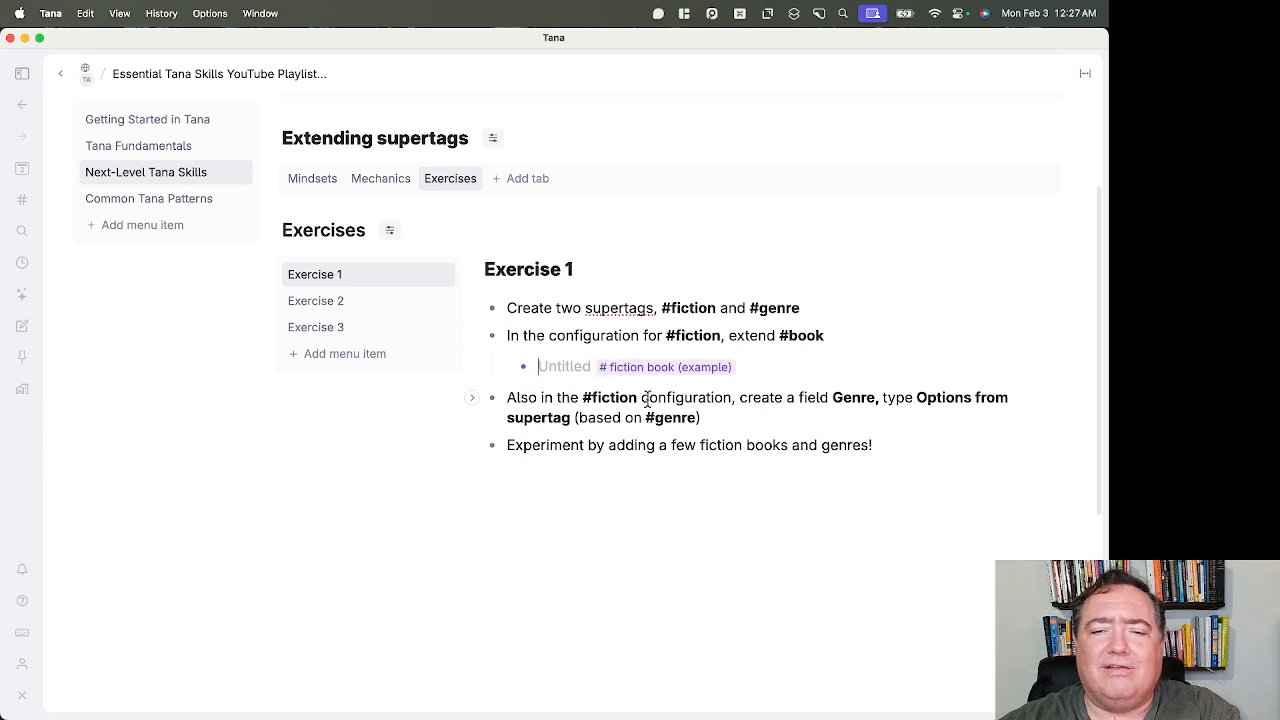
click(661, 370)
click(689, 470)
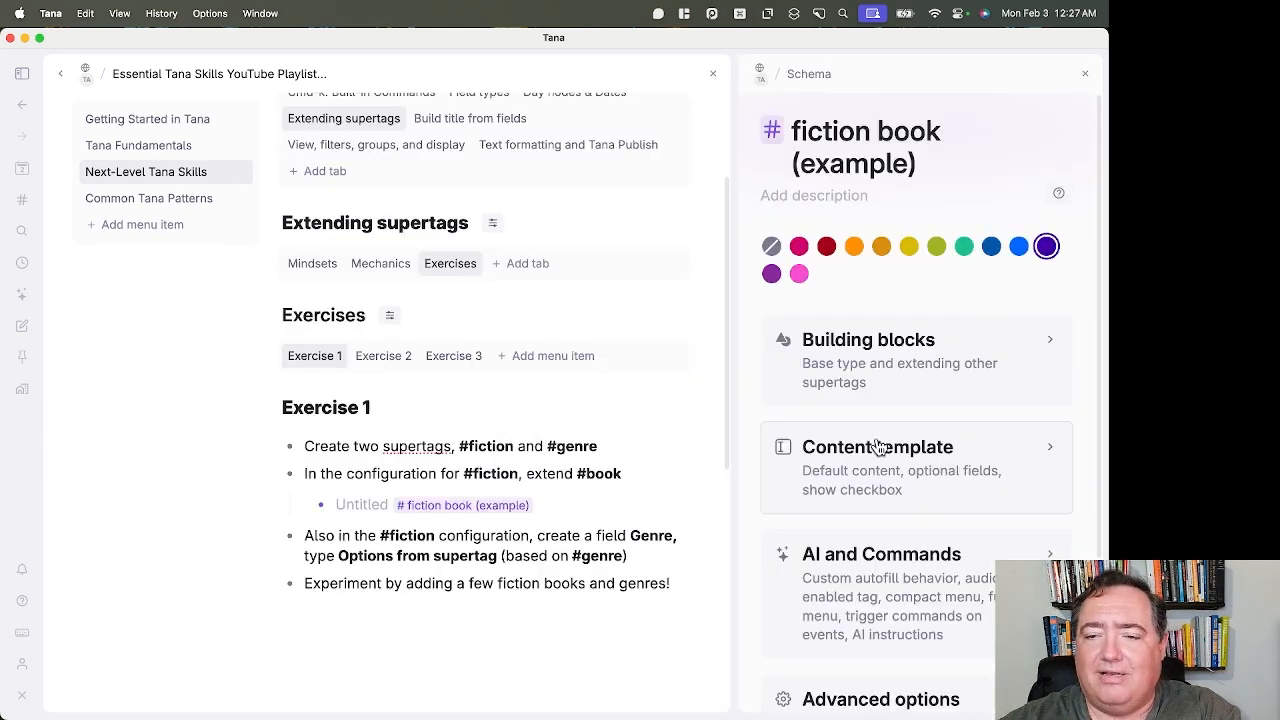
click(1085, 73)
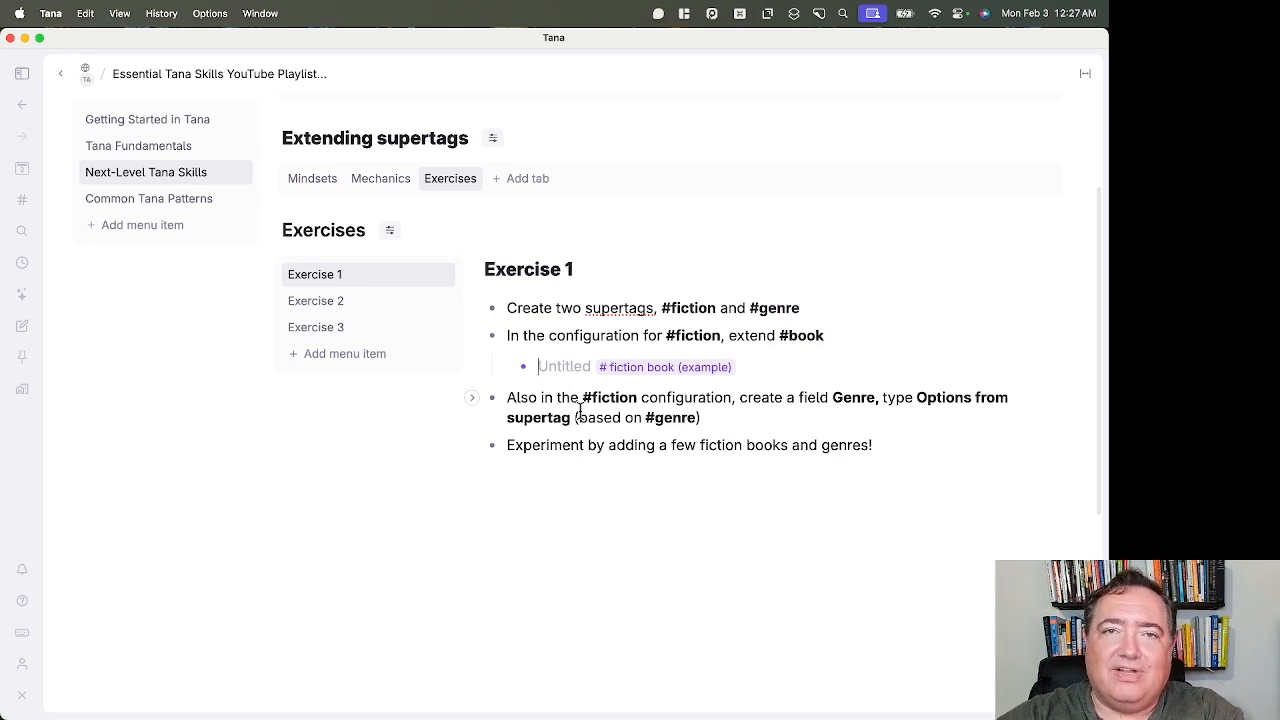
Name the new fiction book node "The Curious Incident of the Dog in the Nighttime"
text(The Curi)
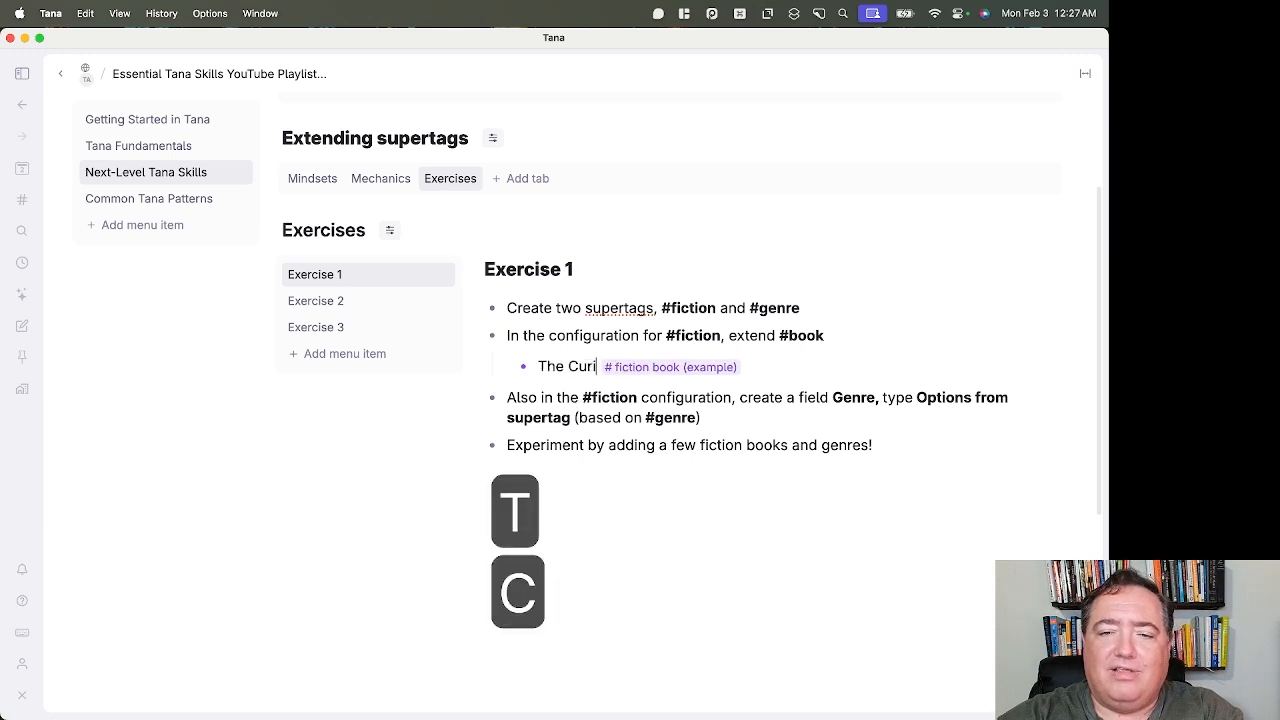
text(ous Incid)
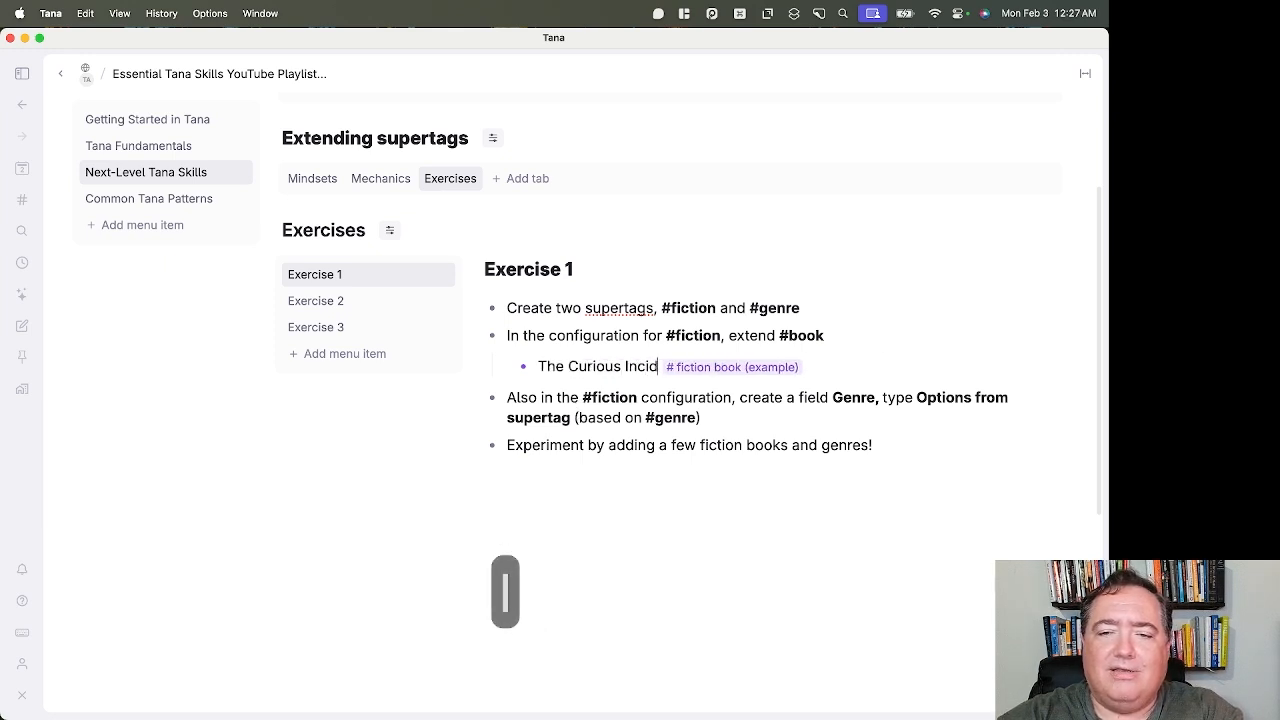
text(ent of the Dog in t)
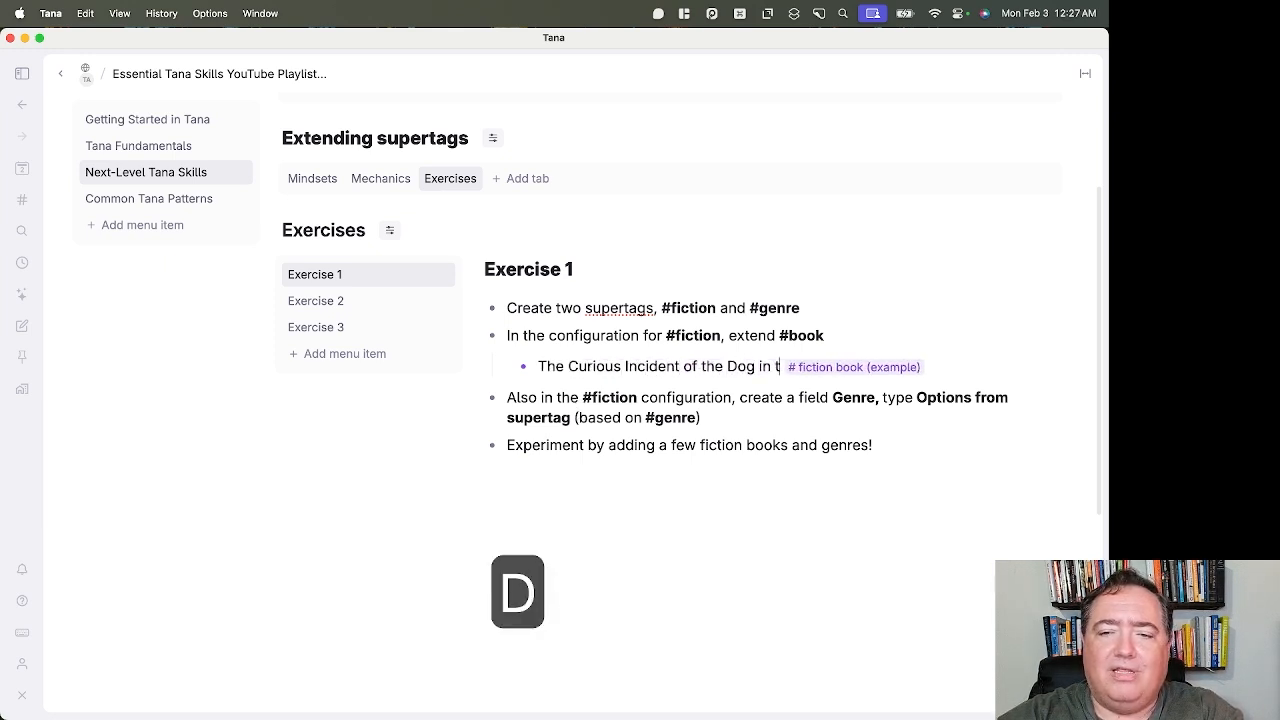
text(he Nighttime)
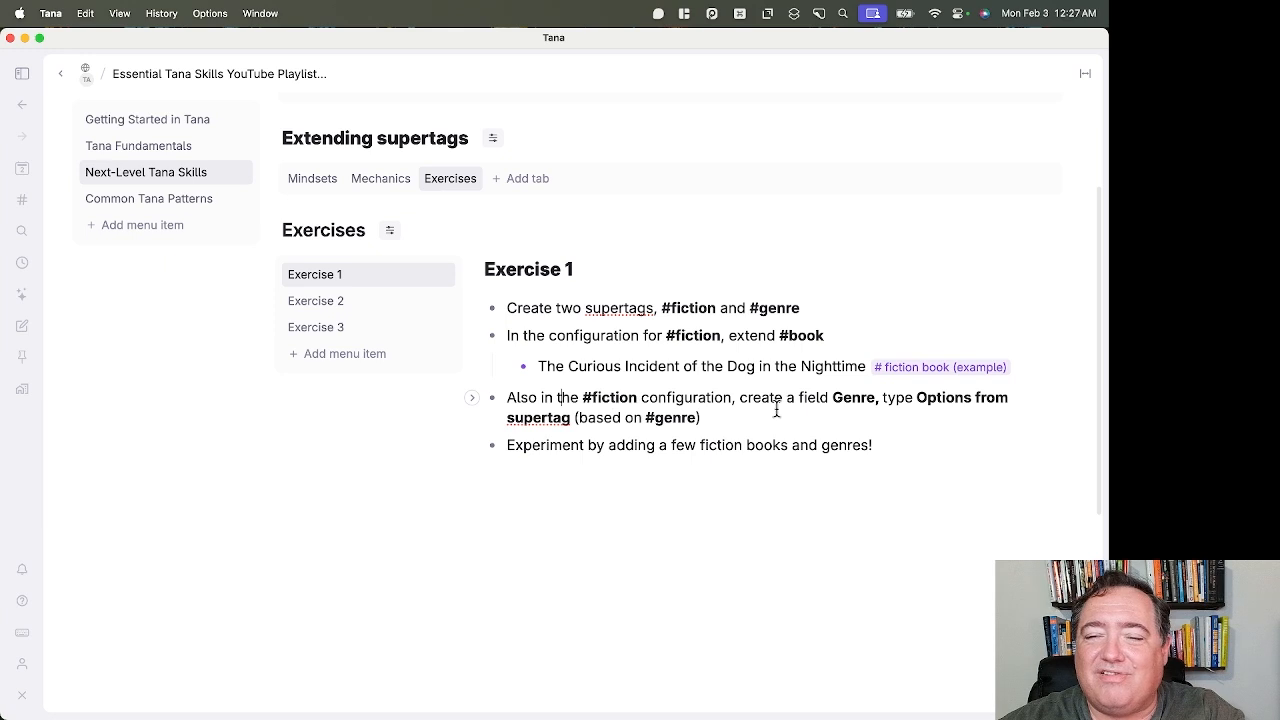
Add a "Genre" field below the Author field in the content template of the "fiction book (example)" supertag
click(943, 368)
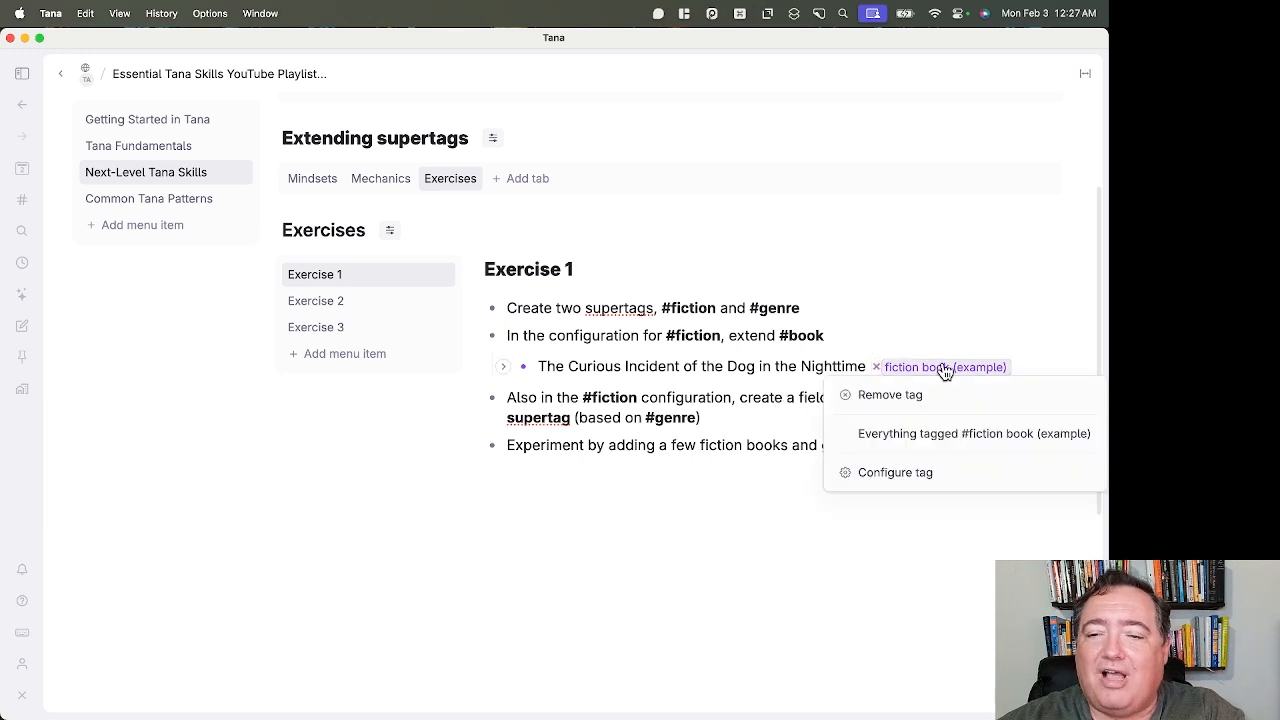
click(900, 470)
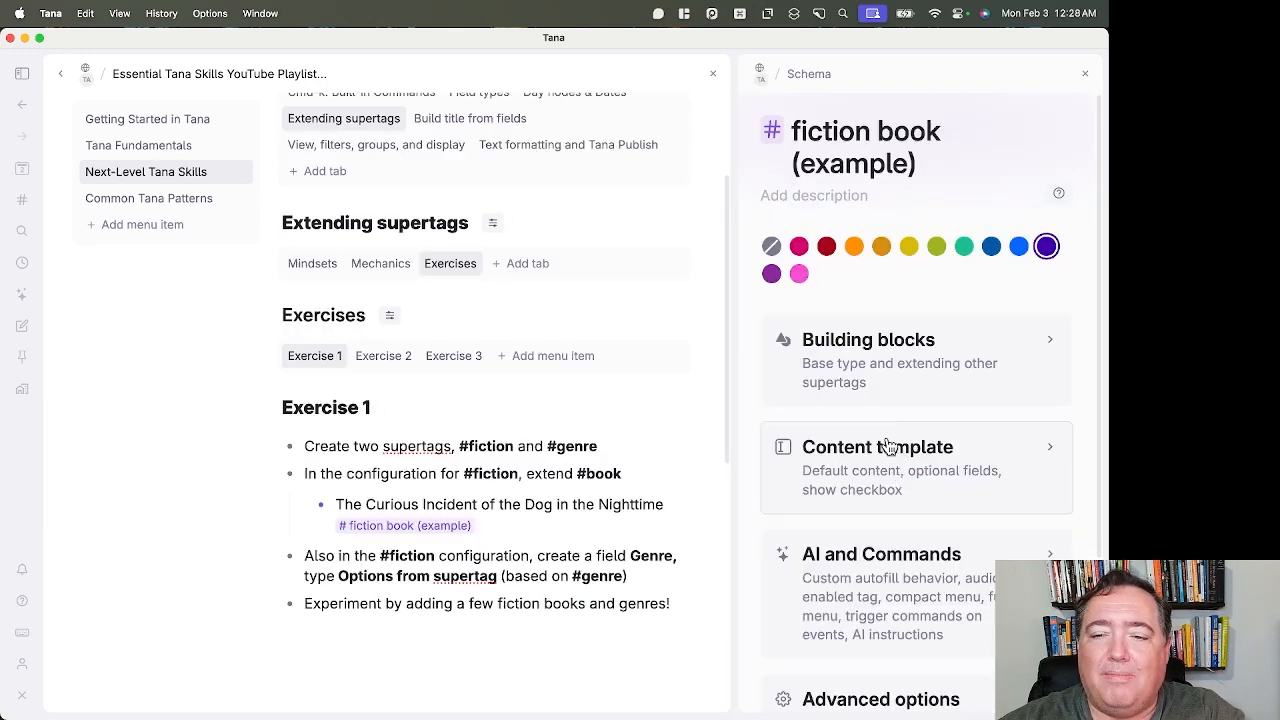
click(888, 446)
scroll(888, 446, down, 3)
click(846, 491)
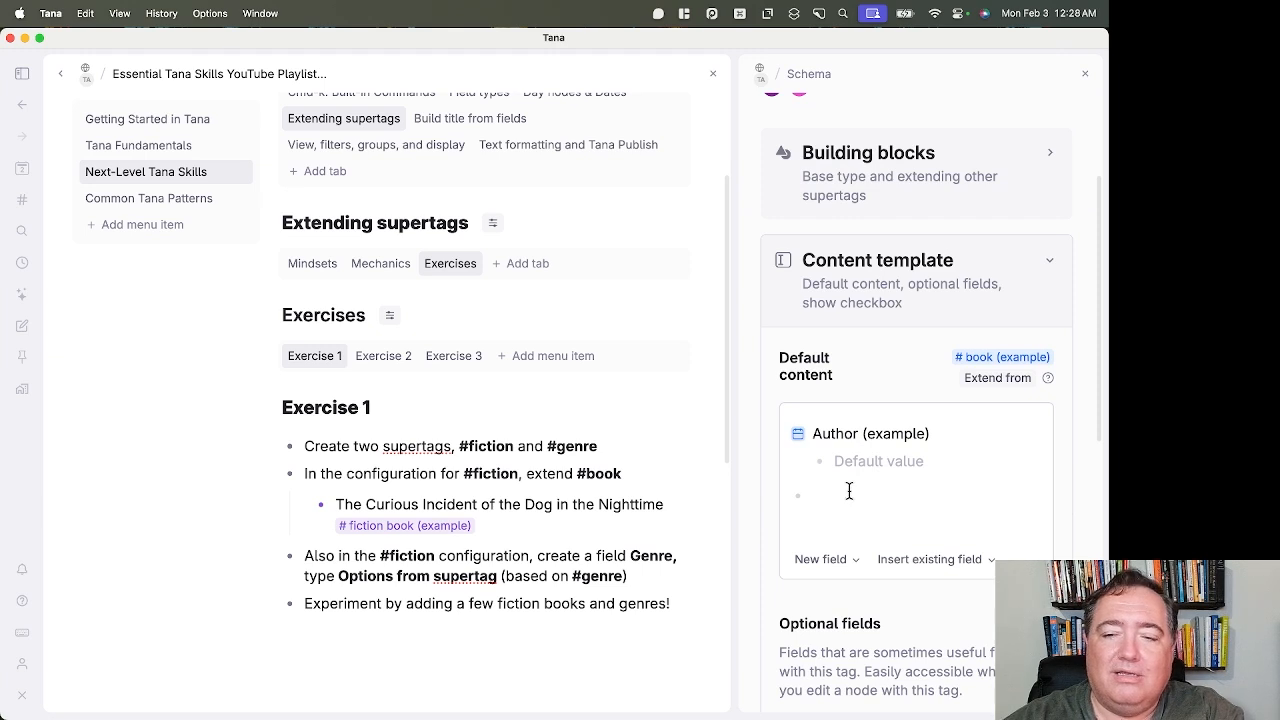
text(>g)
text(en)
key(Return)
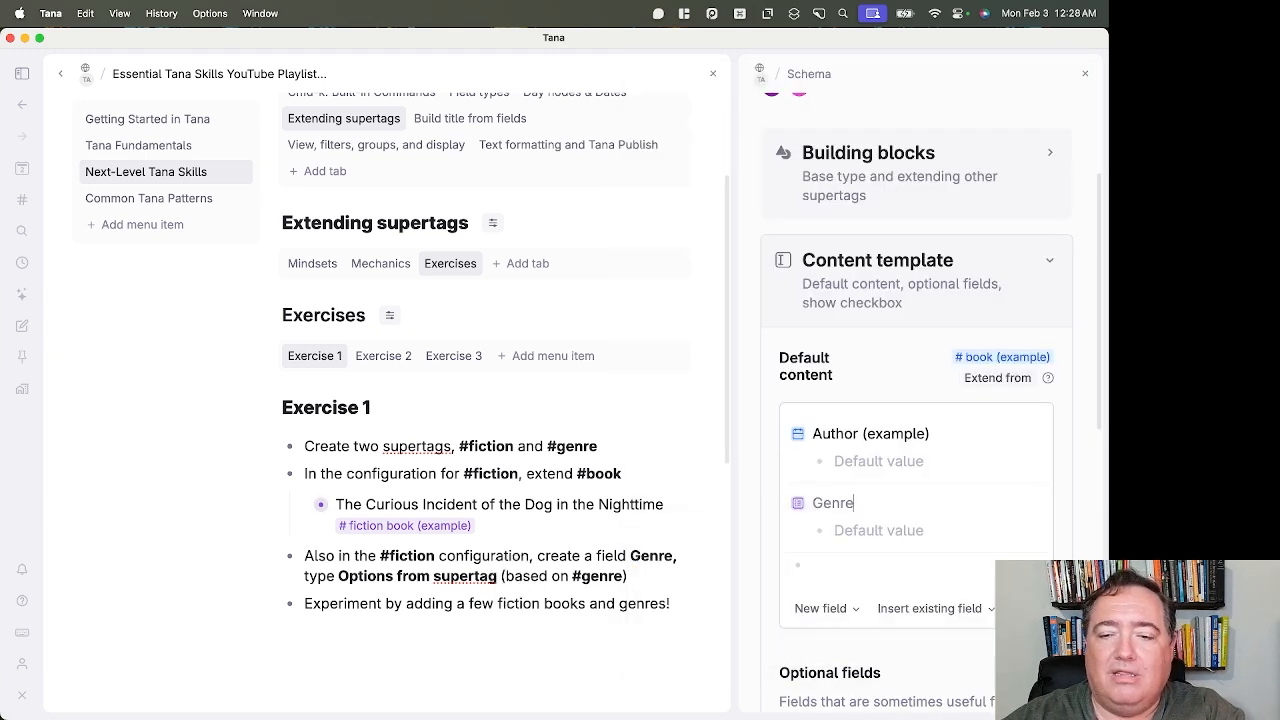
Change the field type of Genre to Options from supertag
click(798, 506)
mouse_move(849, 574)
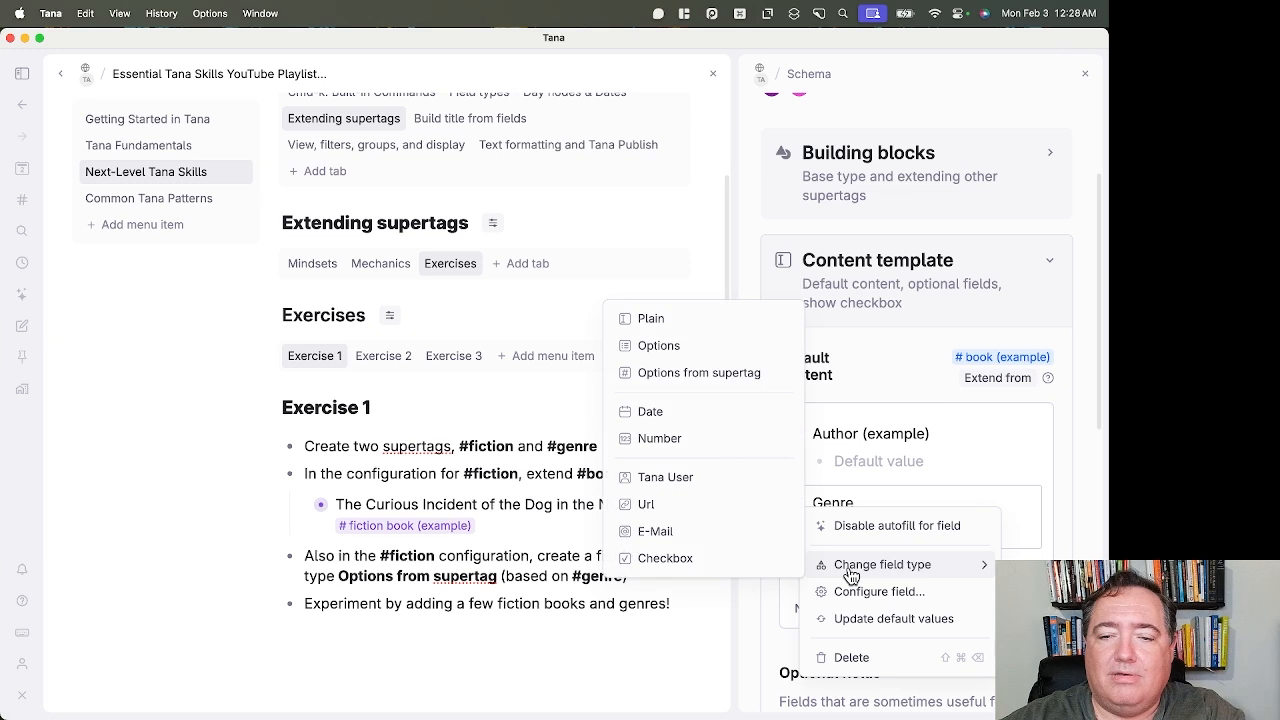
click(712, 375)
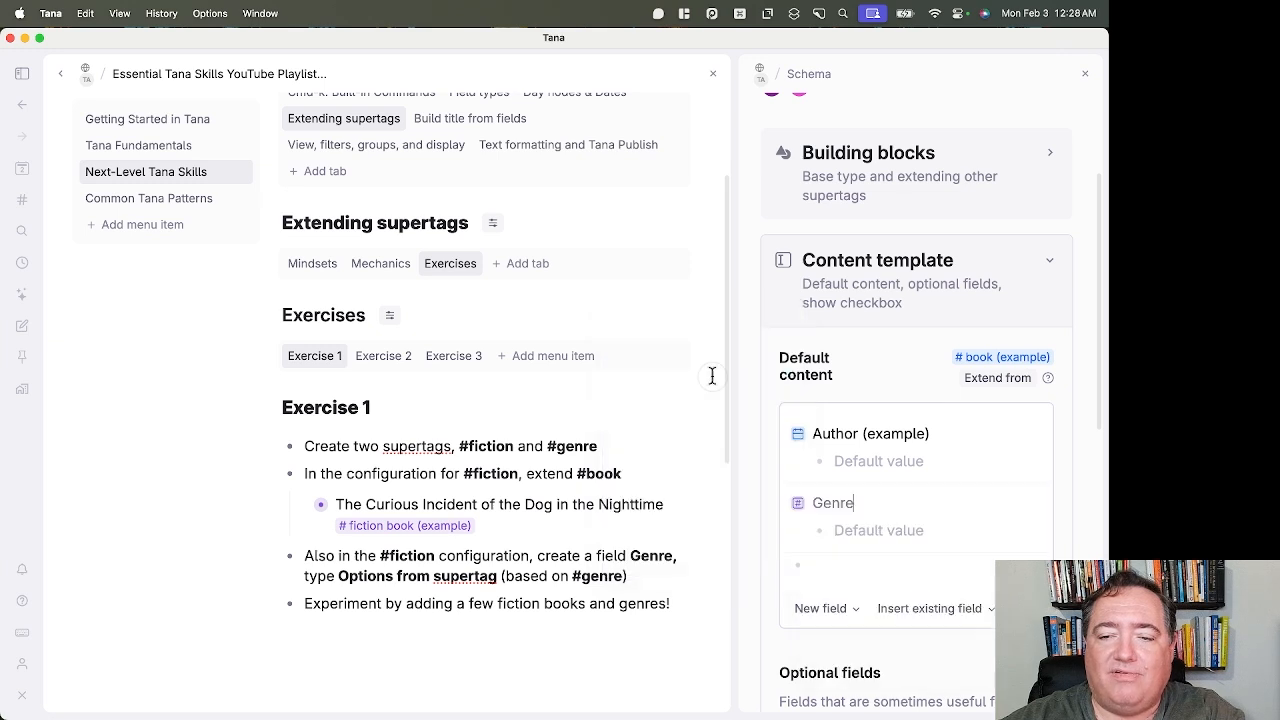
Configure the Genre field to take its options from the "genre (example)" supertag, and close the supertag configuration
click(800, 506)
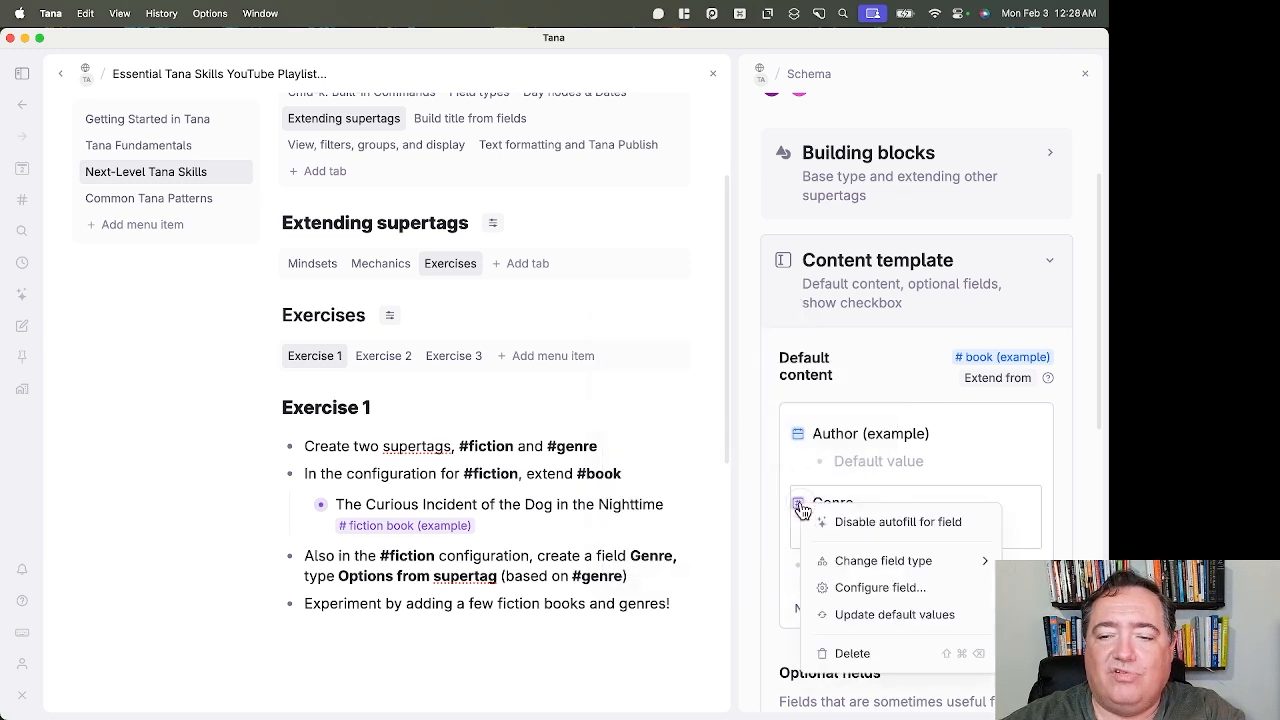
click(856, 591)
click(883, 340)
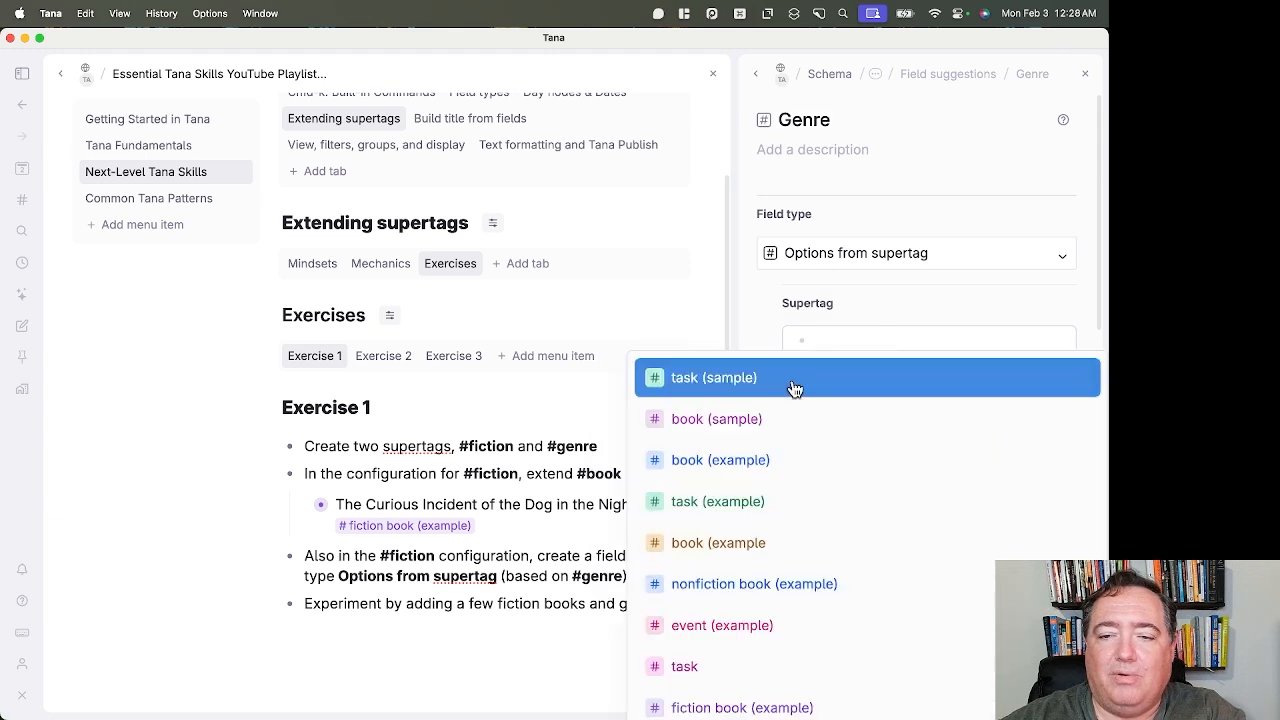
text(ge)
click(783, 385)
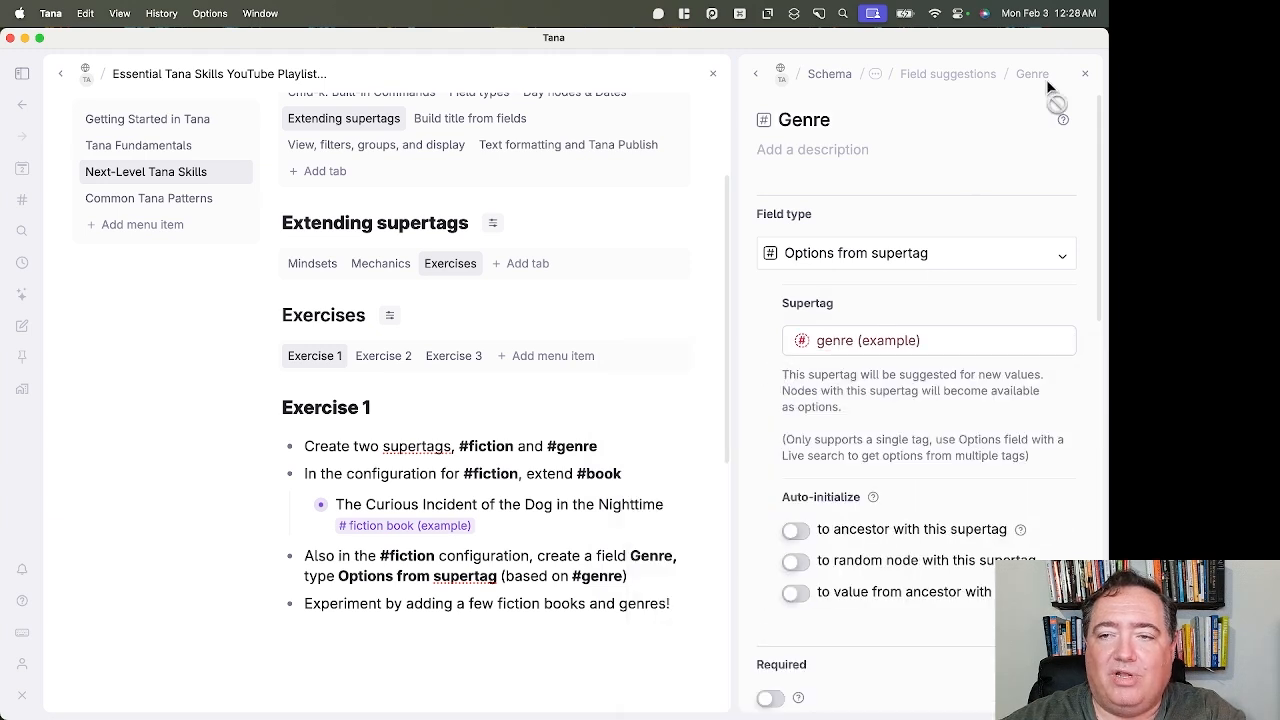
click(1085, 73)
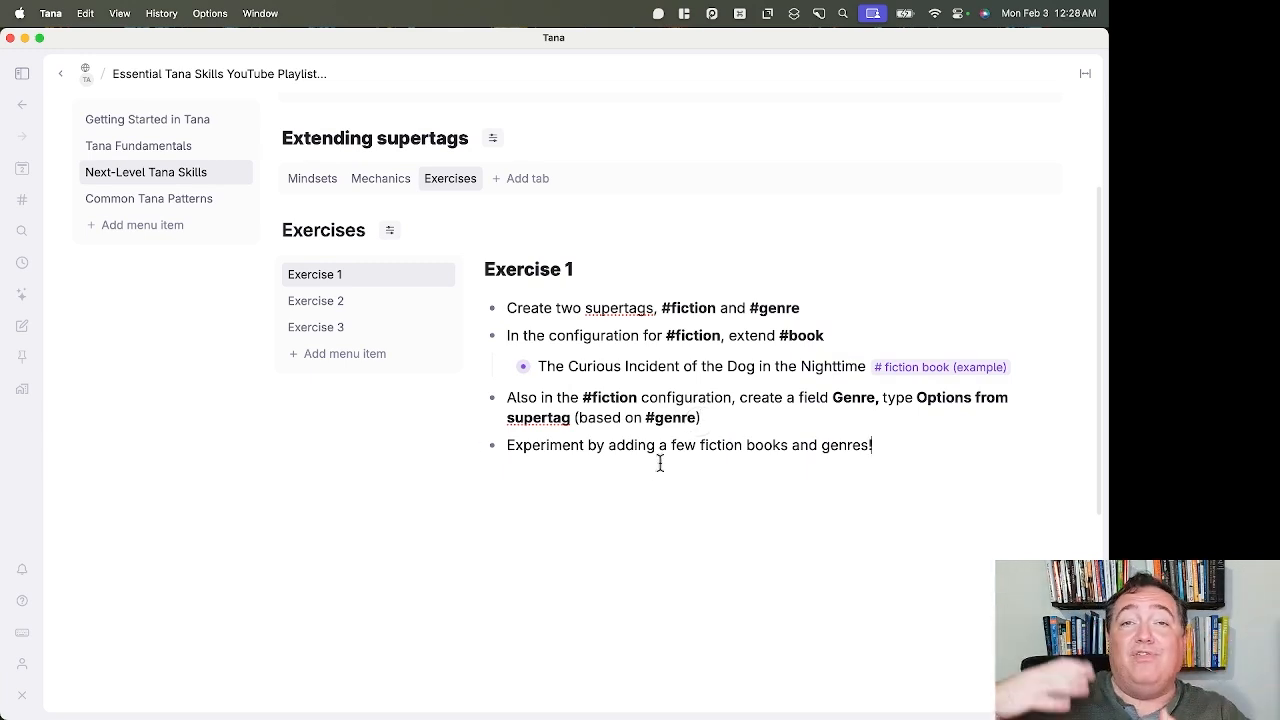
Look through Exercise 2 and Exercise 3, expanding the Exercise 3 search instruction and its "All Books" search to show the results
click(375, 302)
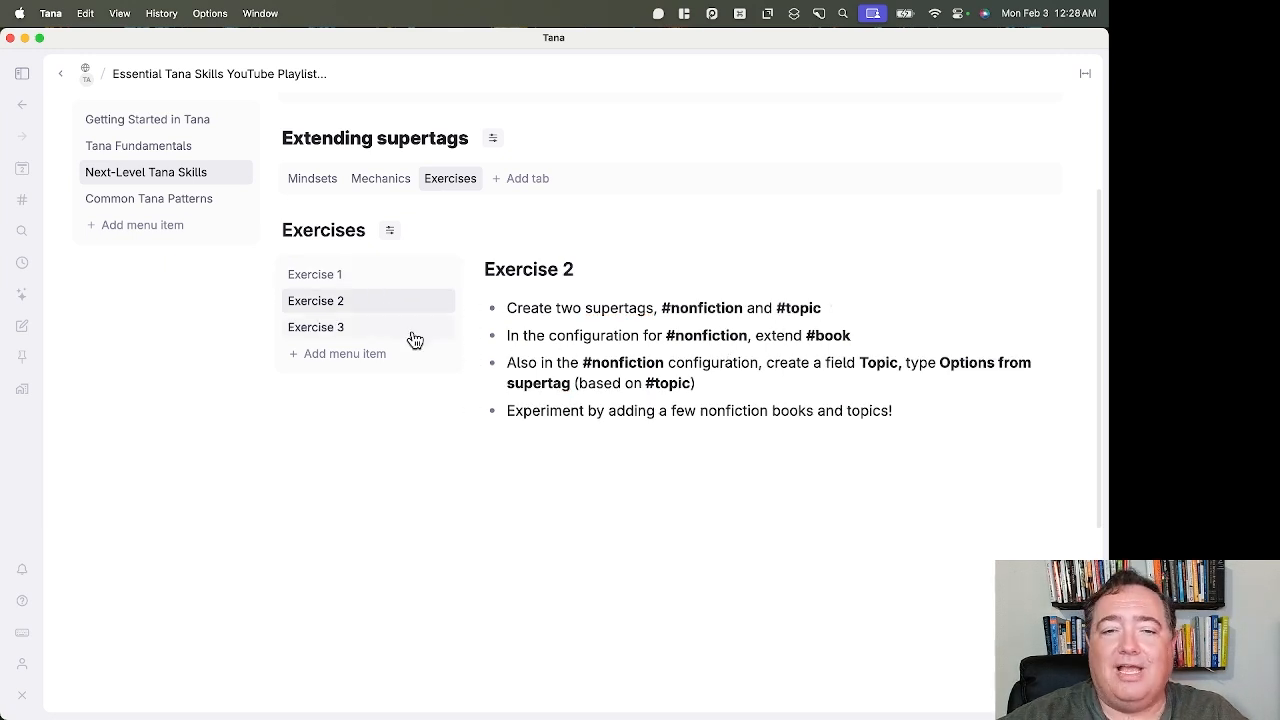
click(295, 331)
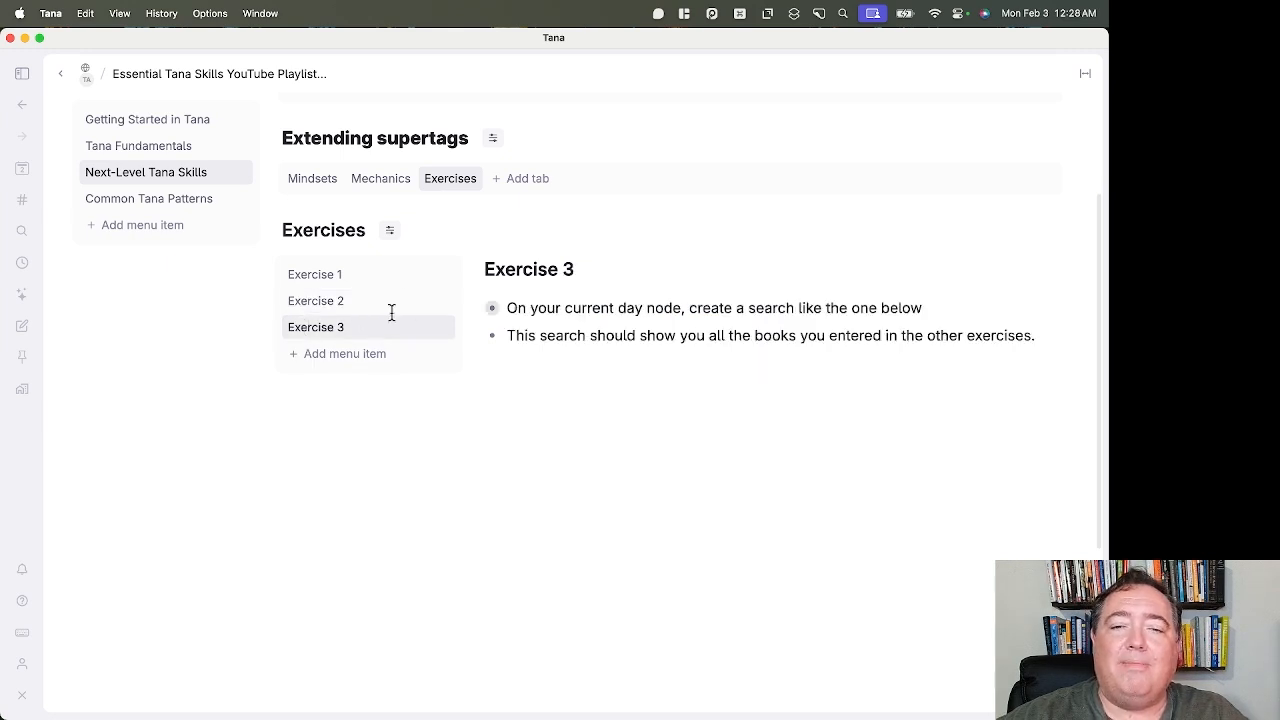
click(472, 312)
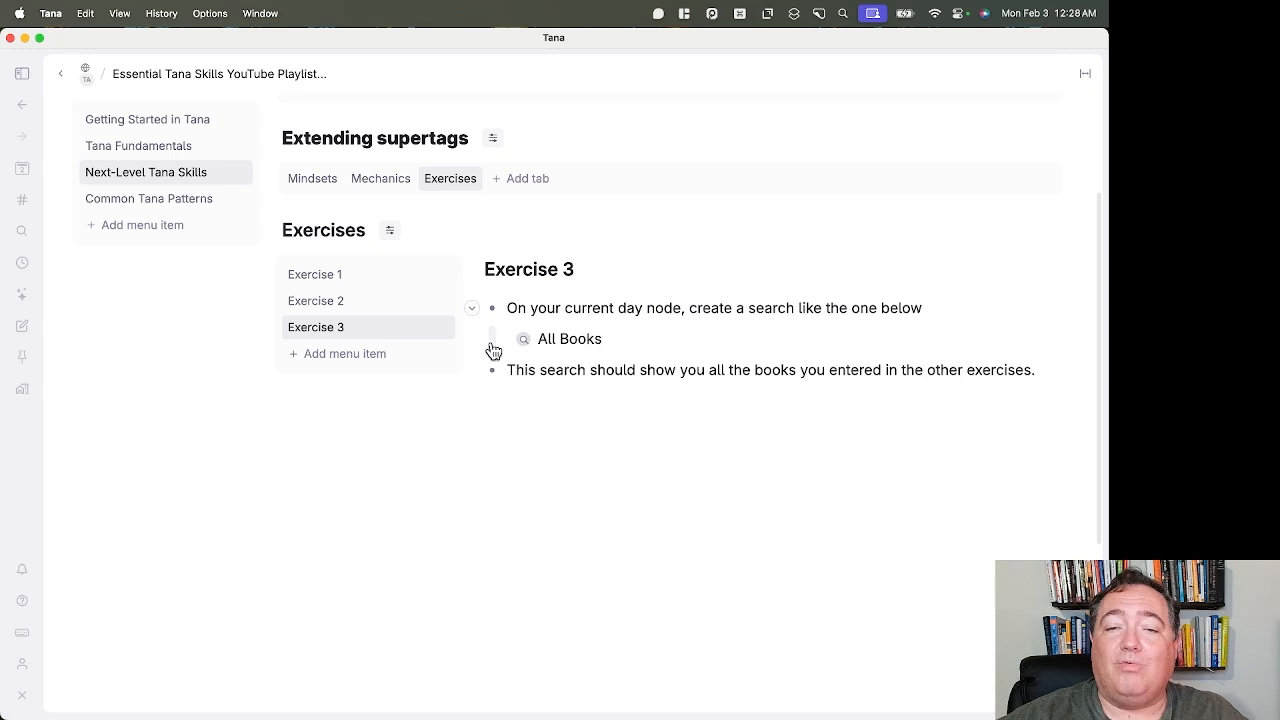
click(505, 342)
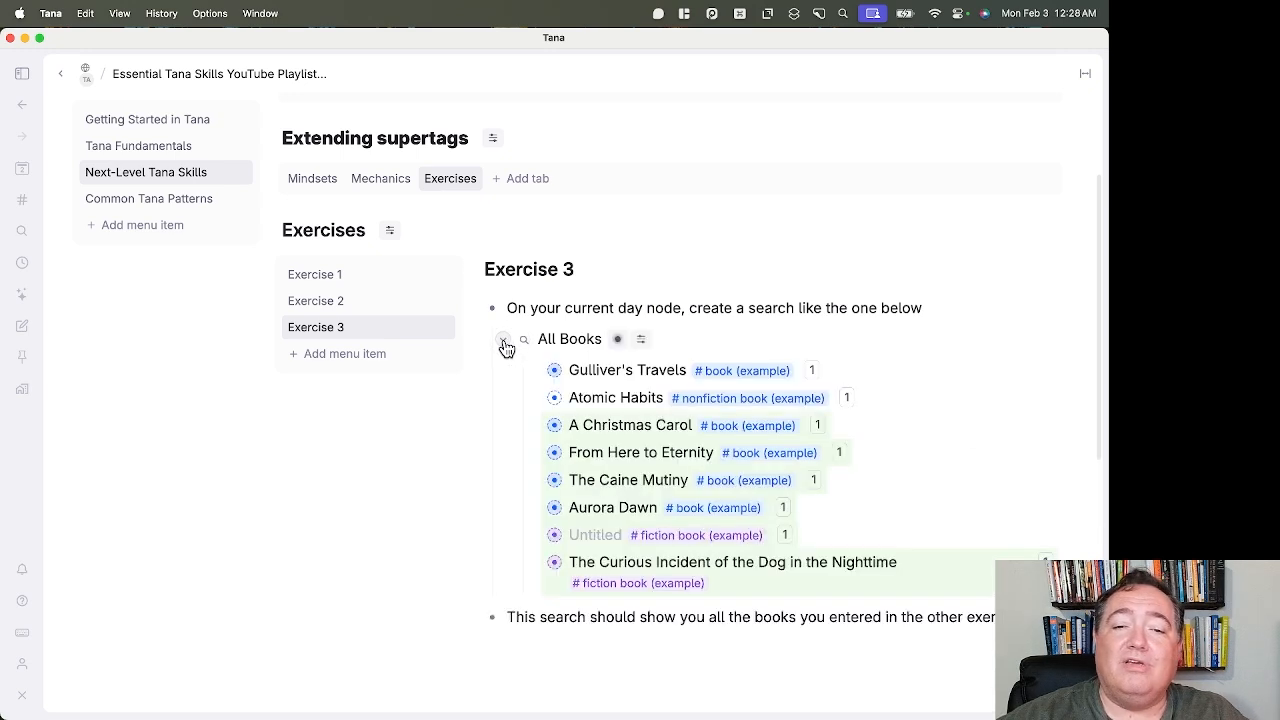